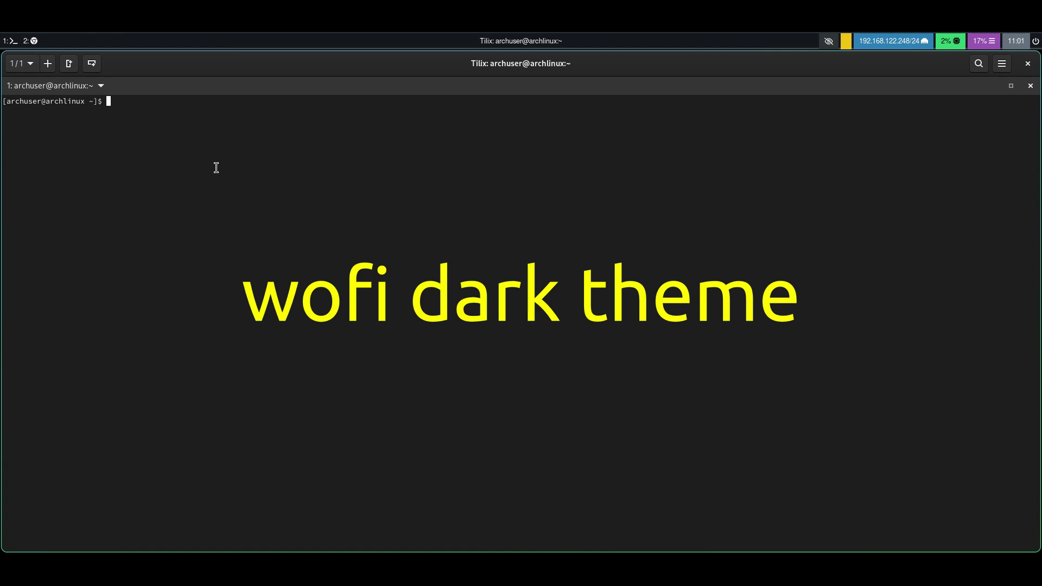
Enlarge the terminal font three times, create the .config/wofi folder with mkdir, and clear the screen
{"action": "key", "text": "ctrl+plus"}
{"action": "key", "text": "ctrl+plus"}
{"action": "key", "text": "ctrl+plus"}
{"action": "key", "text": "ctrl+plus"}
{"action": "key", "text": "ctrl+plus"}
{"action": "key", "text": "ctrl+plus"}
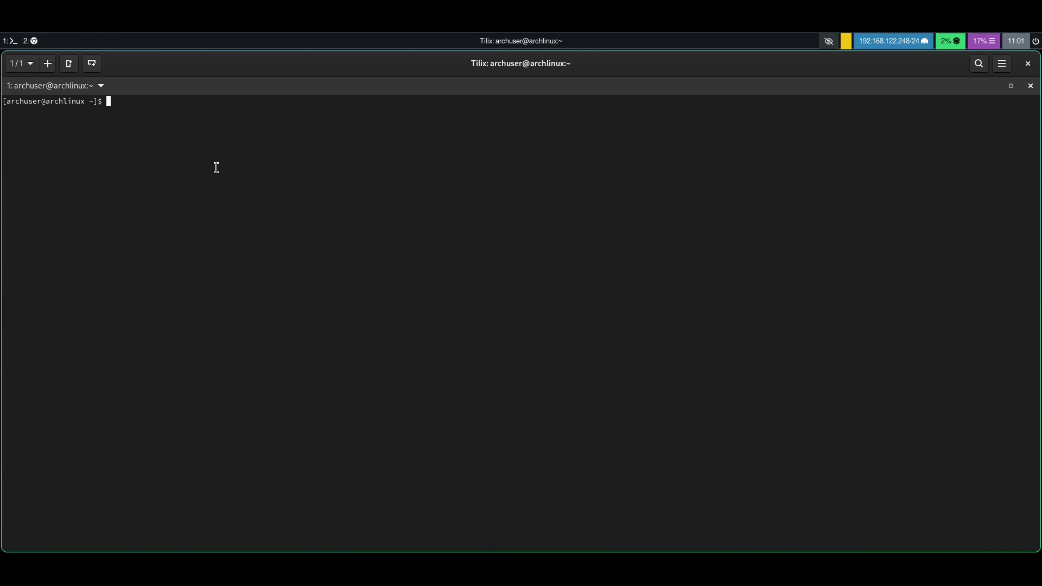
{"action": "key", "text": "ctrl+plus"}
{"action": "key", "text": "ctrl+plus"}
{"action": "key", "text": "ctrl+plus"}
{"action": "key", "text": "ctrl+plus"}
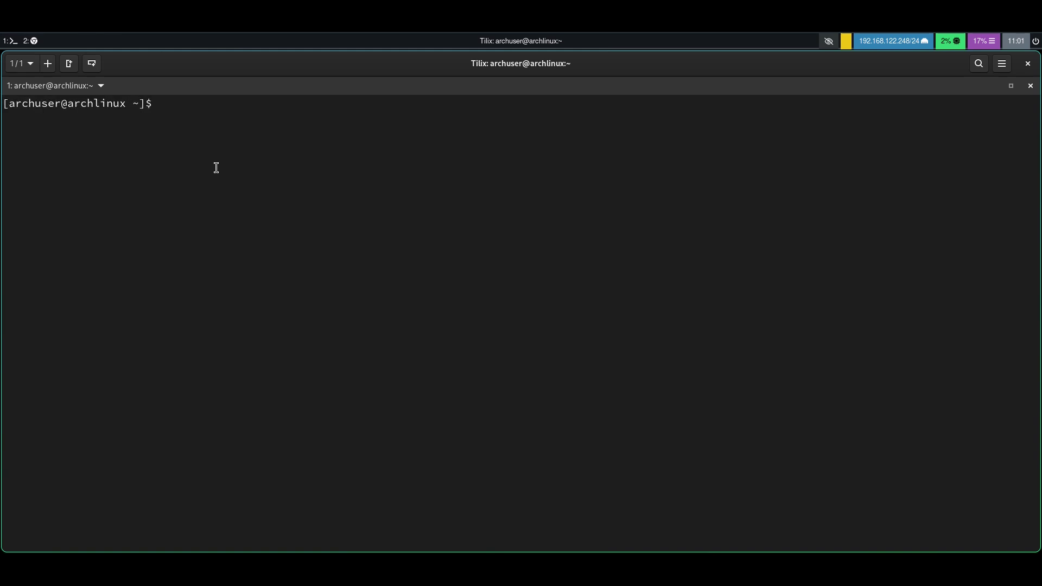
{"action": "key", "text": "ctrl+plus"}
{"action": "key", "text": "ctrl+plus"}
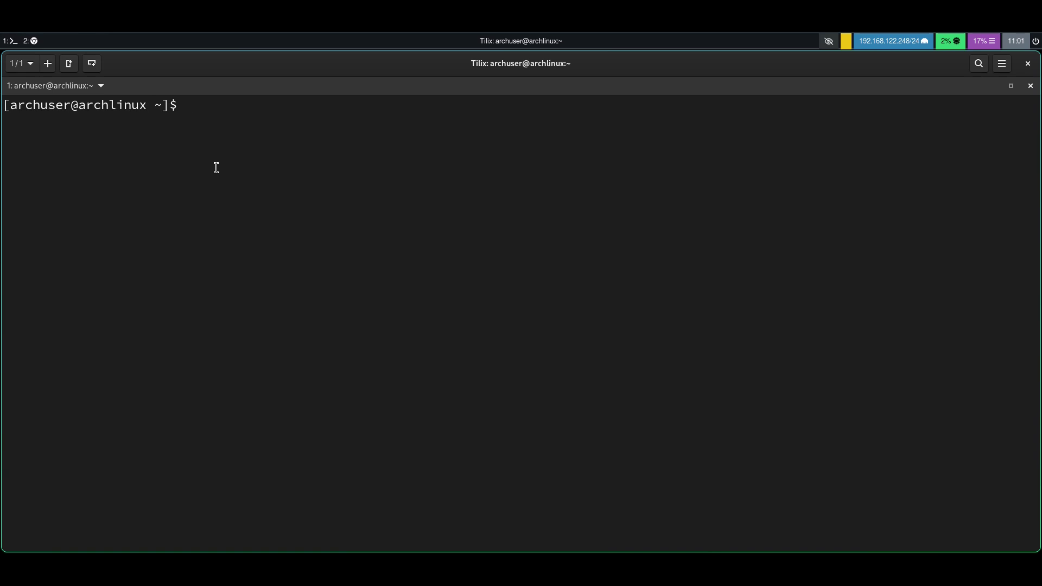
{"action": "type", "text": "mkdir "}
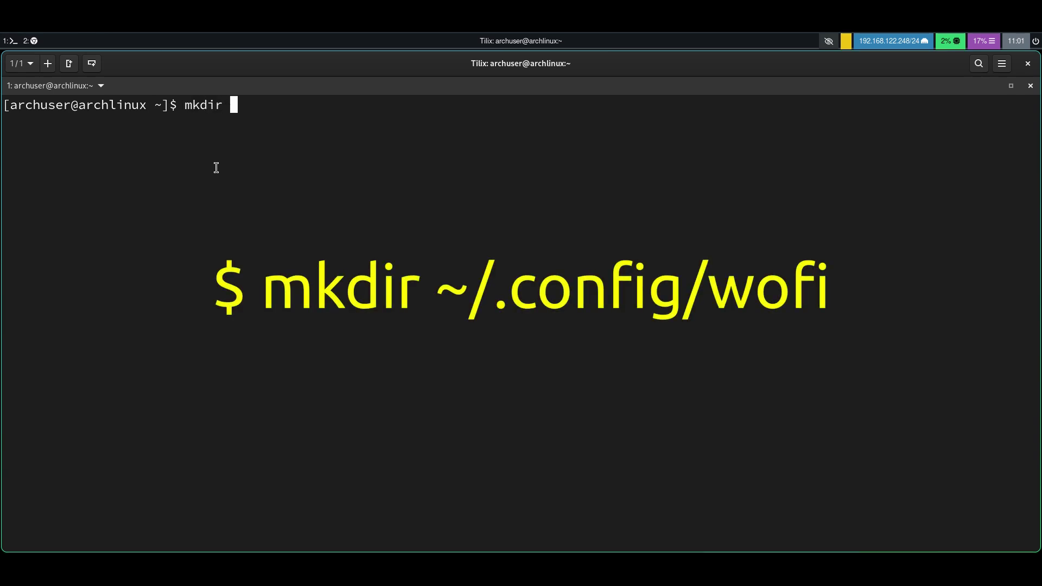
{"action": "type", "text": ".config/"}
{"action": "type", "text": "wofi"}
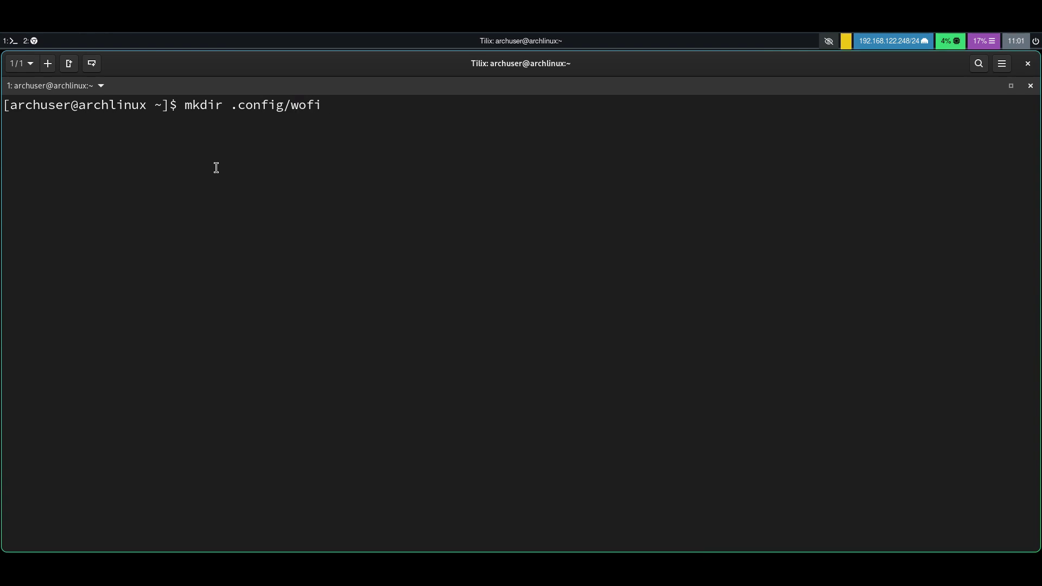
{"action": "key", "text": "Return"}
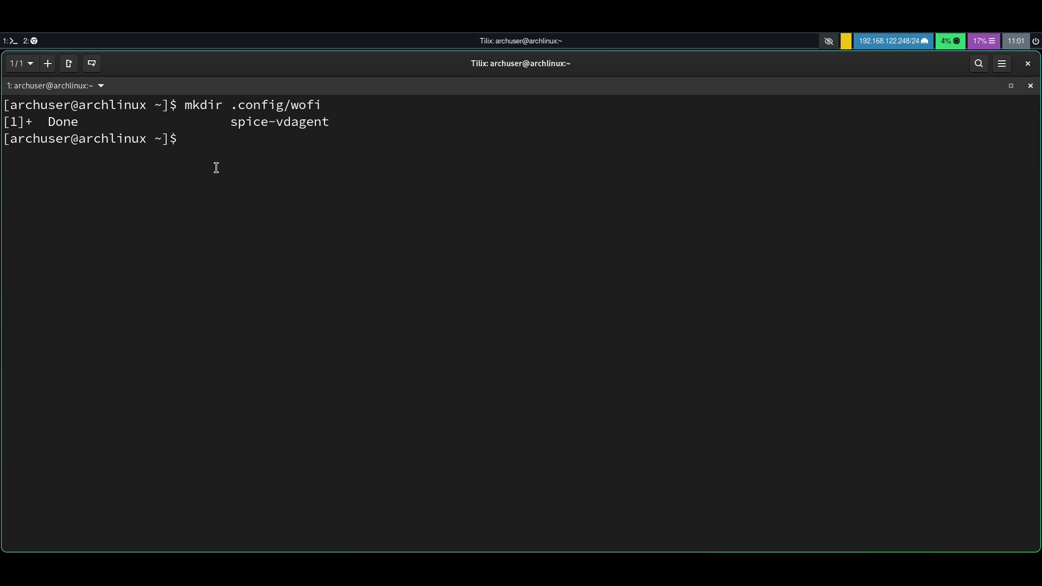
{"action": "key", "text": "ctrl+l"}
{"action": "type", "text": "na"}
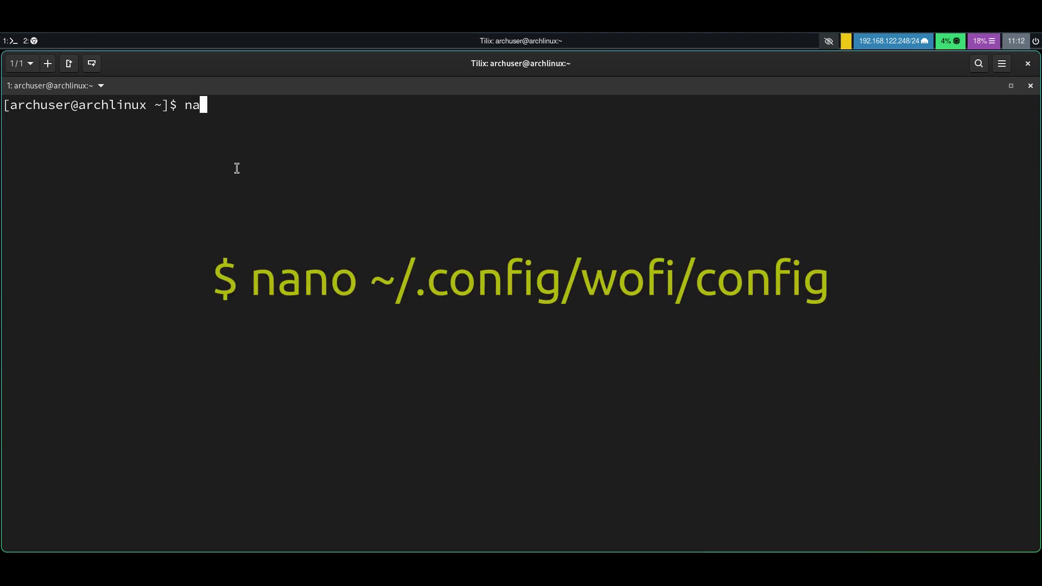
{"action": "type", "text": "no "}
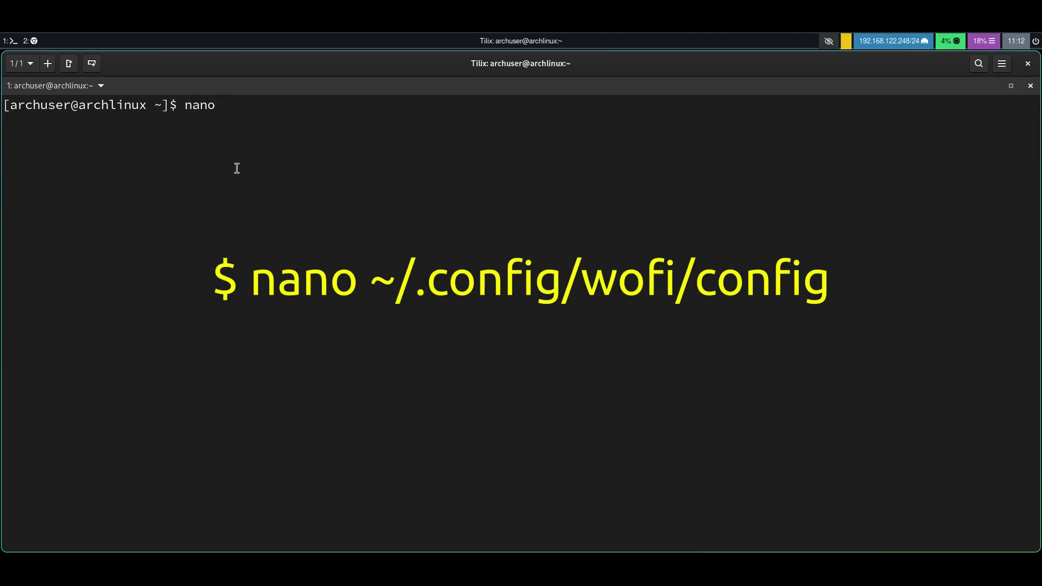
{"action": "type", "text": "~/.config/"}
{"action": "type", "text": "wofi/con"}
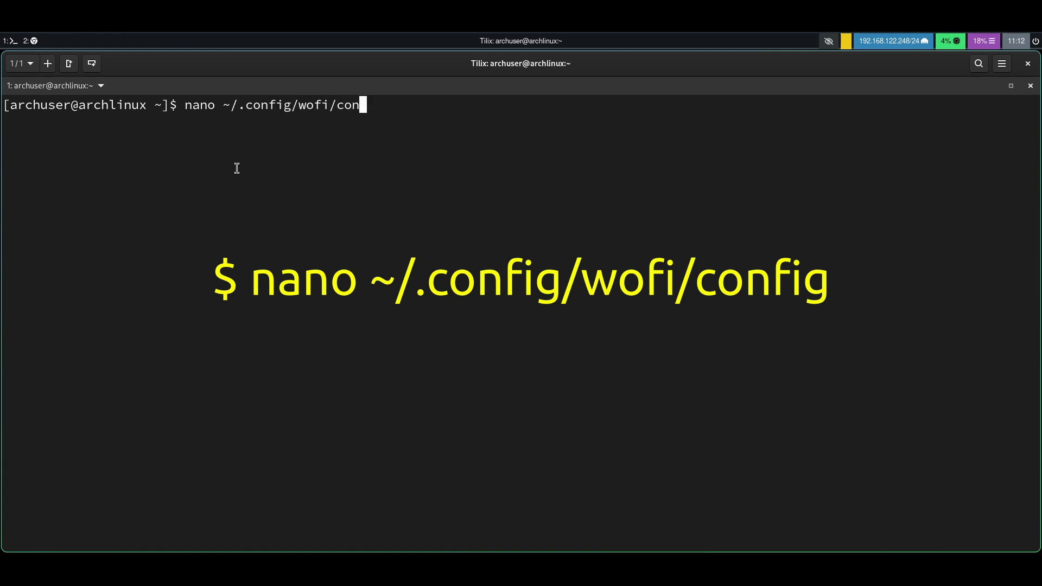
{"action": "type", "text": "fig"}
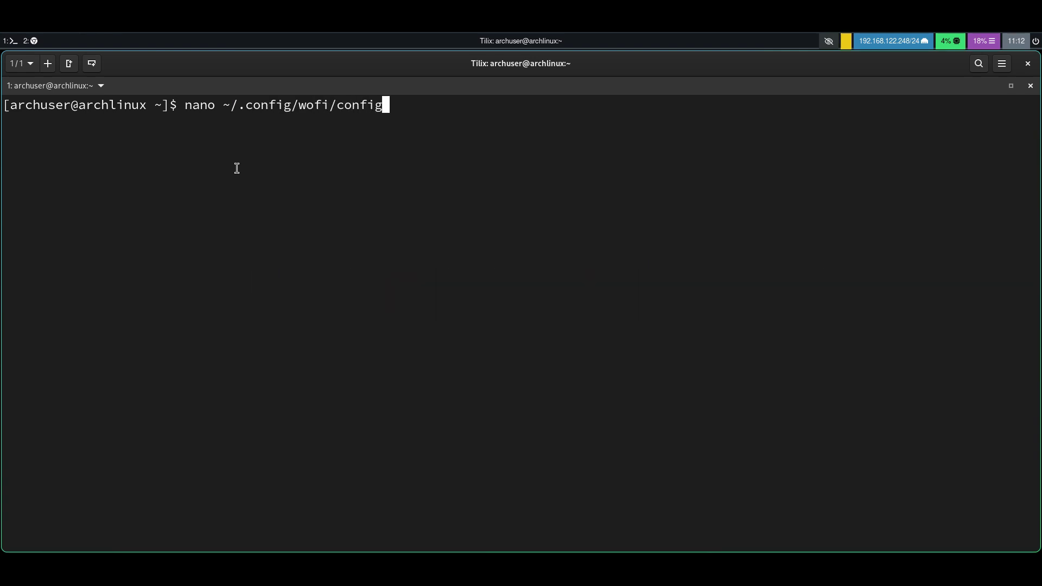
Open ~/.config/wofi/config in nano
{"action": "key", "text": "Return"}
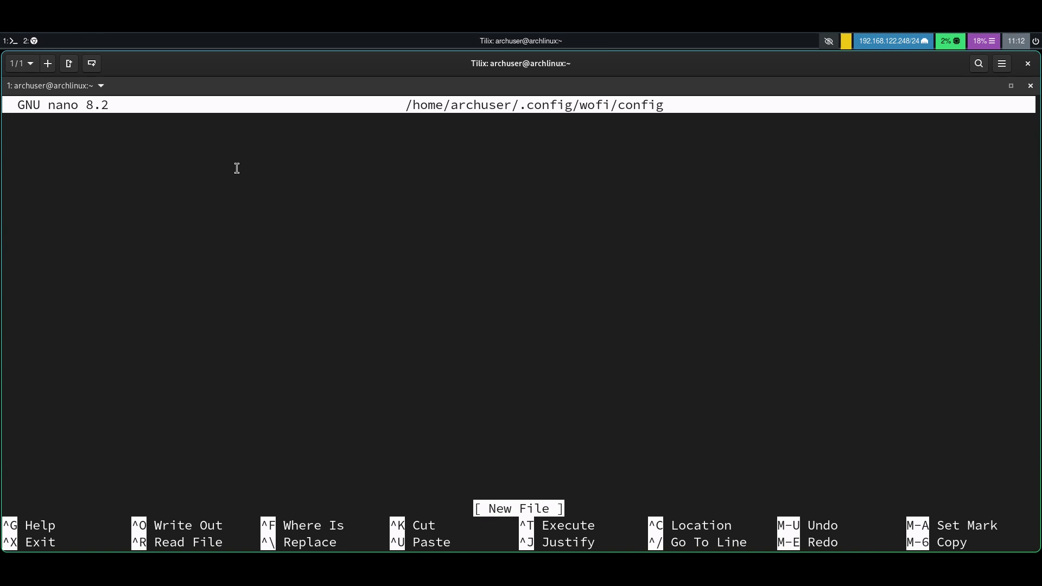
{"action": "type", "text": "mod"}
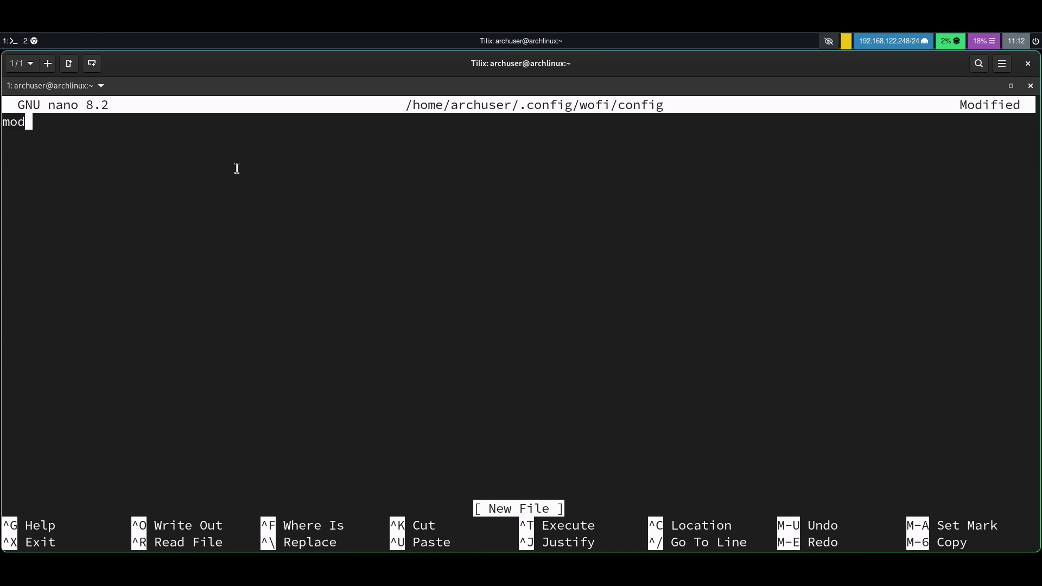
{"action": "type", "text": "e"}
{"action": "type", "text": "=drun"}
Write the config lines, including prompt, height=90%, width=30% and location=top_left, and save
{"action": "key", "text": "Return"}
{"action": "type", "text": "a"}
{"action": "type", "text": "llow_"}
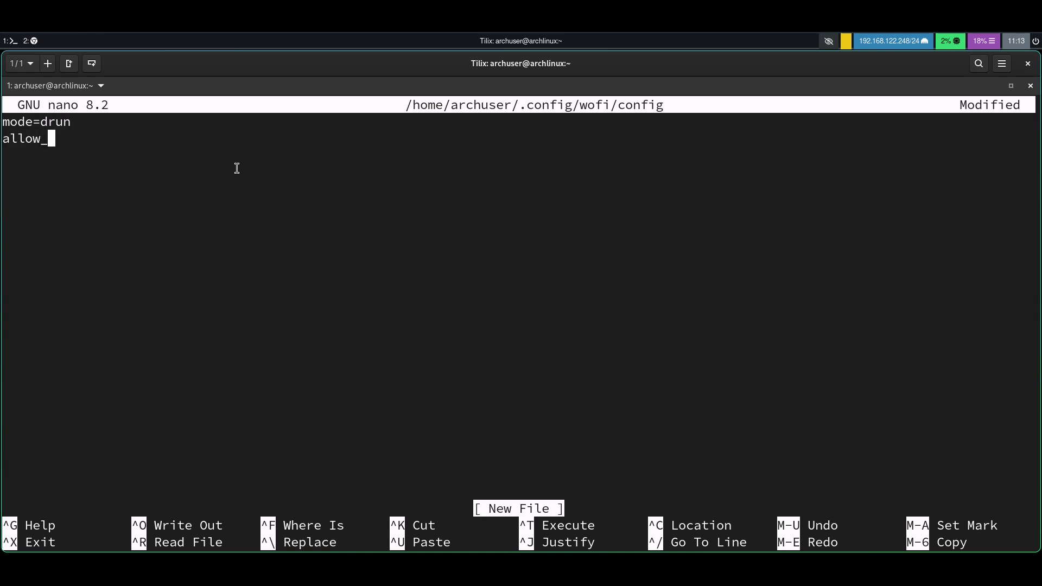
{"action": "type", "text": "images=true"}
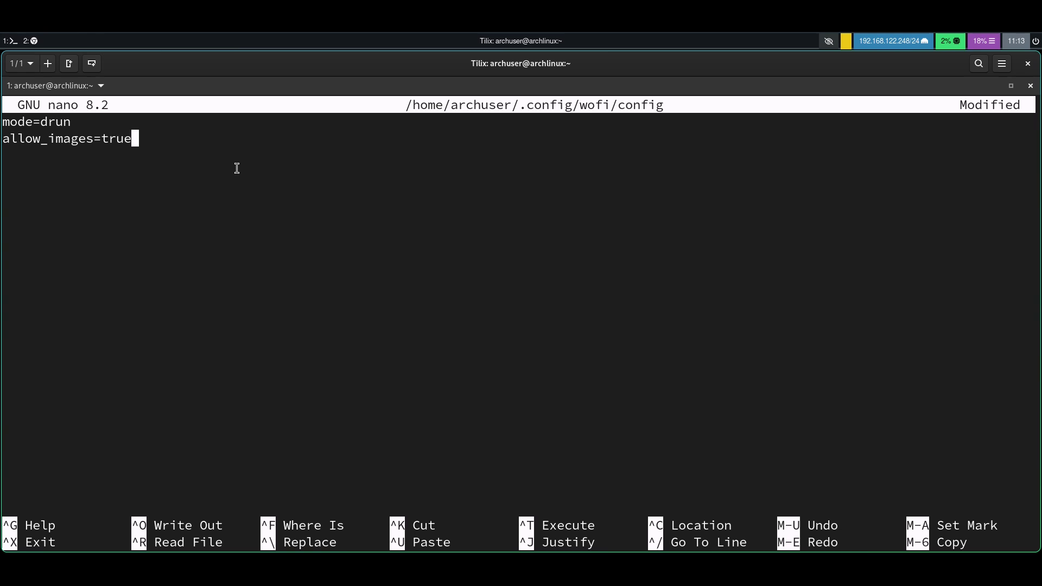
{"action": "key", "text": "Return"}
{"action": "type", "text": "promt"}
{"action": "key", "text": "BackSpace"}
{"action": "key", "text": "BackSpace"}
{"action": "type", "text": "mpt=search th"}
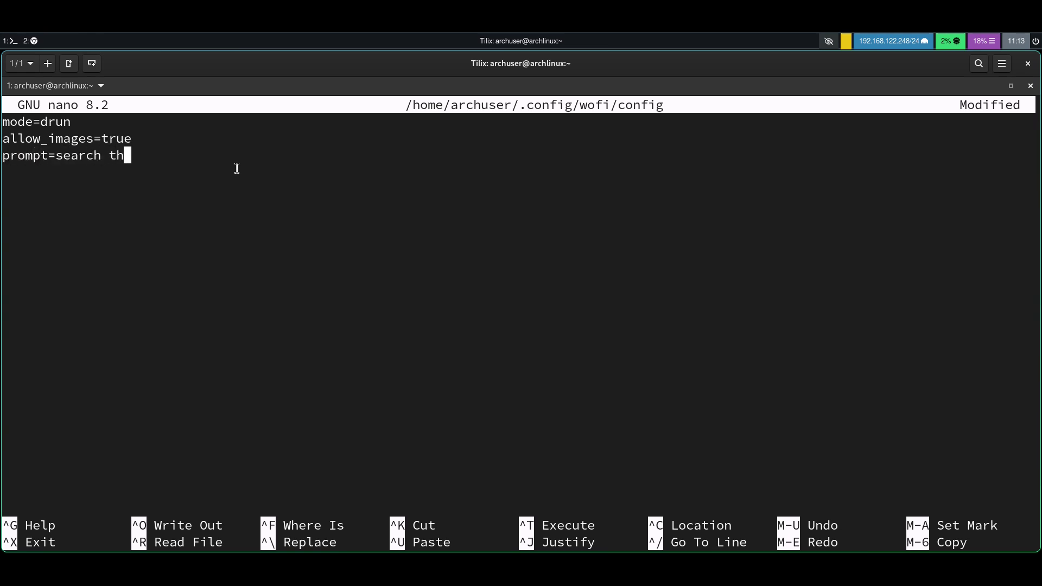
{"action": "type", "text": "e app and select"}
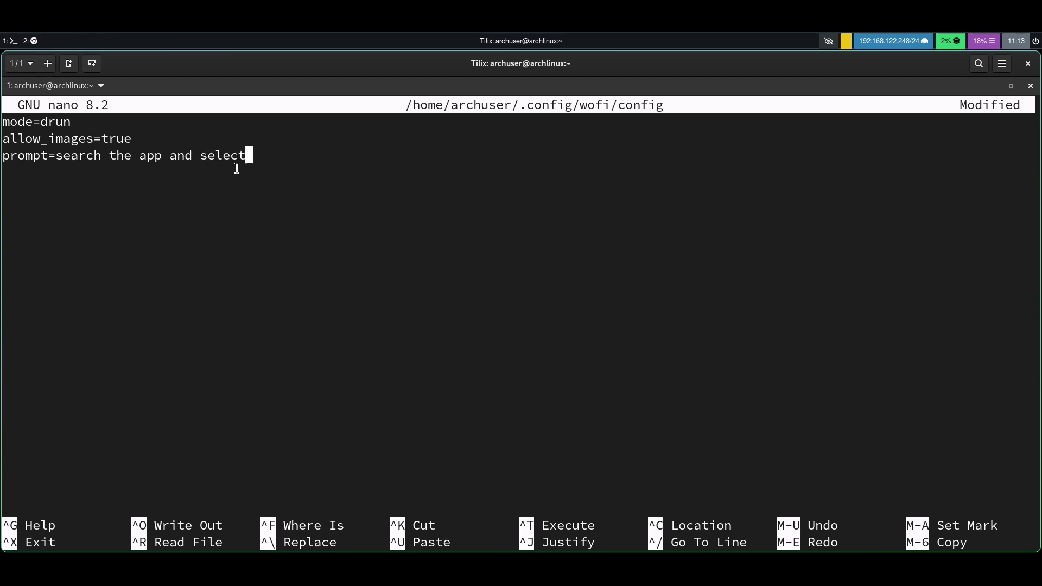
{"action": "type", "text": ", drun"}
{"action": "key", "text": "Return"}
{"action": "type", "text": "he"}
{"action": "type", "text": "igh"}
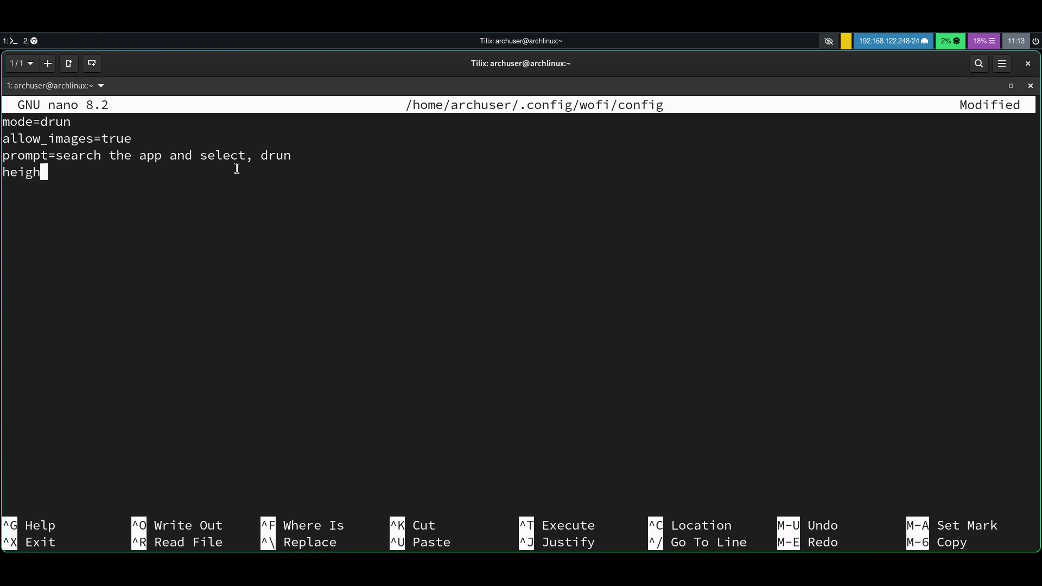
{"action": "type", "text": "t="}
{"action": "type", "text": "90"}
{"action": "type", "text": "%"}
{"action": "key", "text": "Return"}
{"action": "type", "text": "wid"}
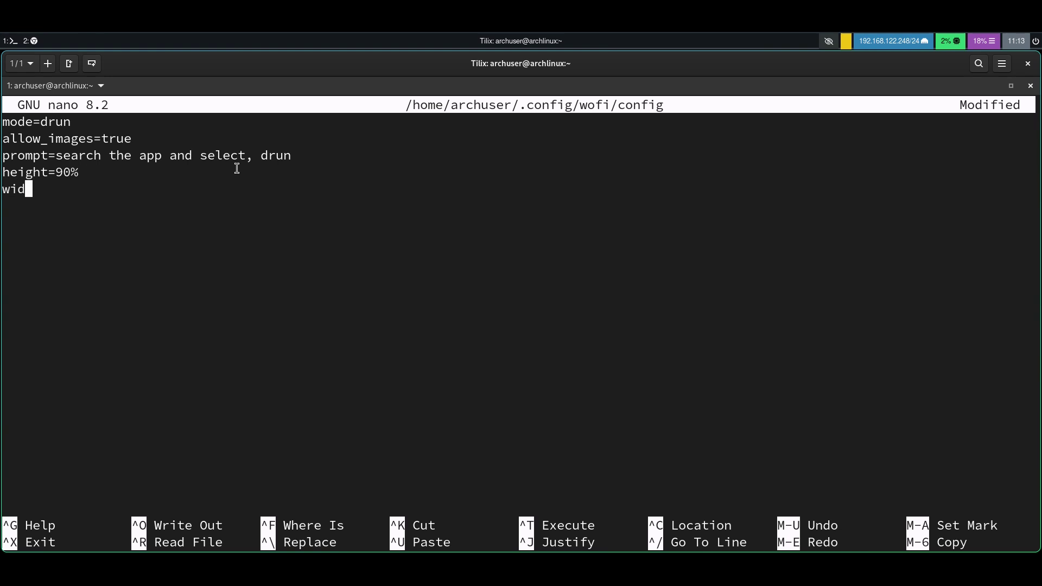
{"action": "type", "text": "th="}
{"action": "type", "text": "30%"}
{"action": "key", "text": "Return"}
{"action": "type", "text": "locatio"}
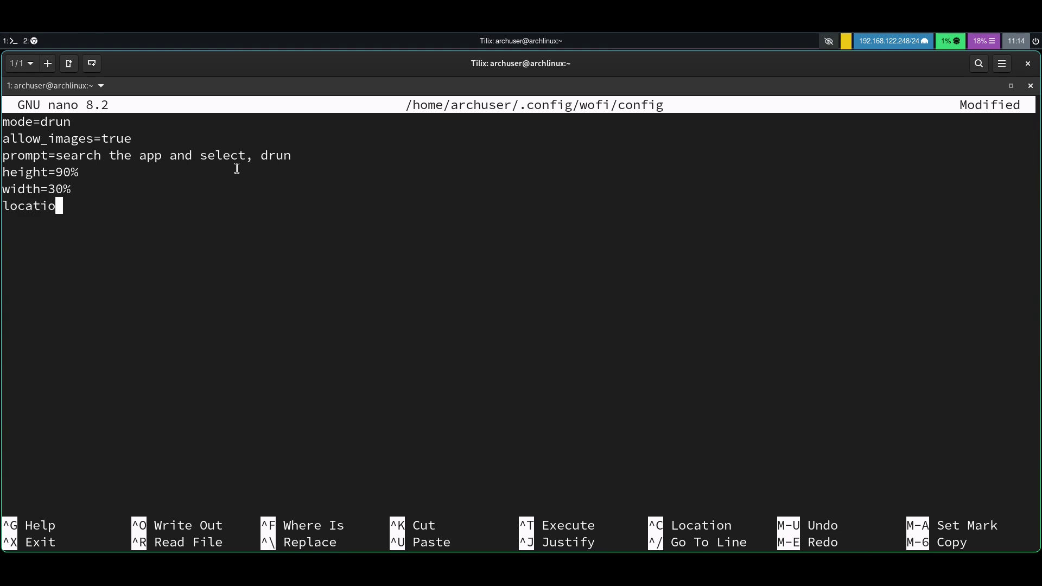
{"action": "type", "text": "n=top_le"}
{"action": "type", "text": "ft"}
{"action": "key", "text": "ctrl+o"}
{"action": "key", "text": "Return"}
Quit nano, launch wofi with Super+D, and browse its top-left app list
{"action": "key", "text": "ctrl+x"}
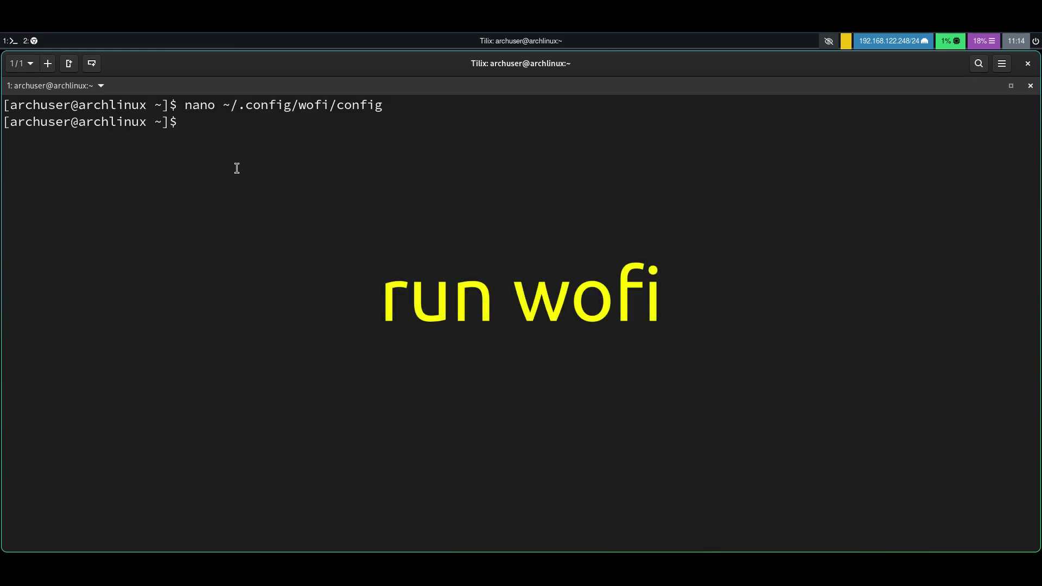
{"action": "key", "text": "super+d"}
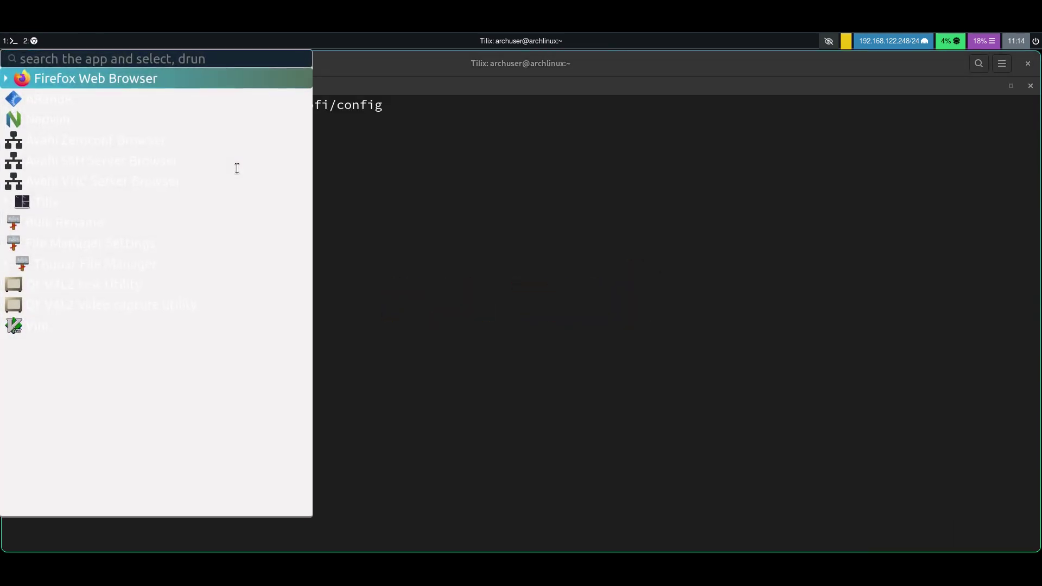
{"action": "key", "text": "Down"}
{"action": "key", "text": "Down"}
{"action": "key", "text": "Down"}
{"action": "key", "text": "Down"}
{"action": "key", "text": "Down"}
{"action": "key", "text": "Down"}
{"action": "key", "text": "Down"}
{"action": "key", "text": "Down"}
{"action": "key", "text": "Up"}
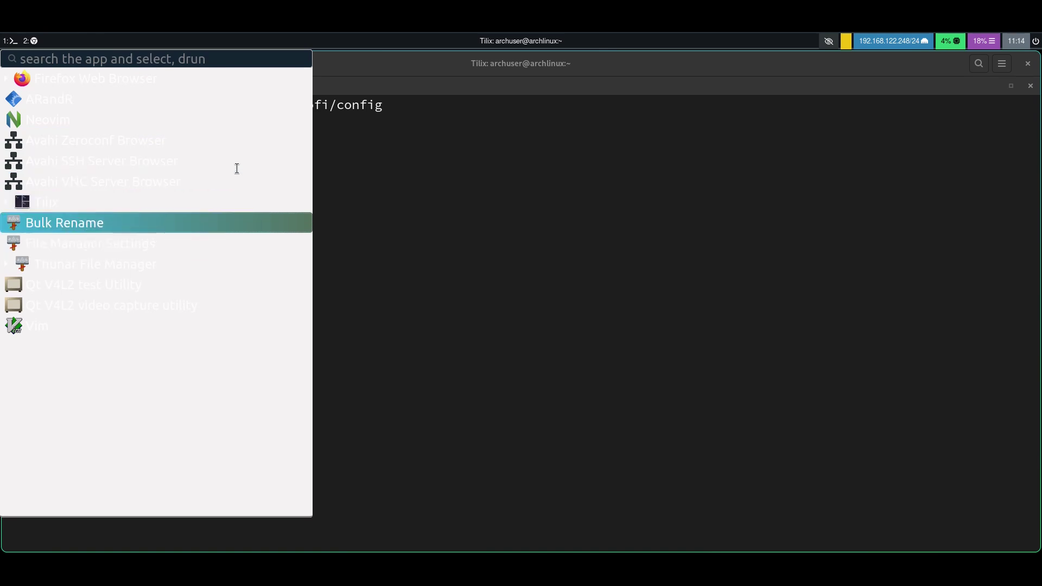
{"action": "key", "text": "Up"}
{"action": "key", "text": "Up"}
{"action": "key", "text": "Up"}
{"action": "key", "text": "Up"}
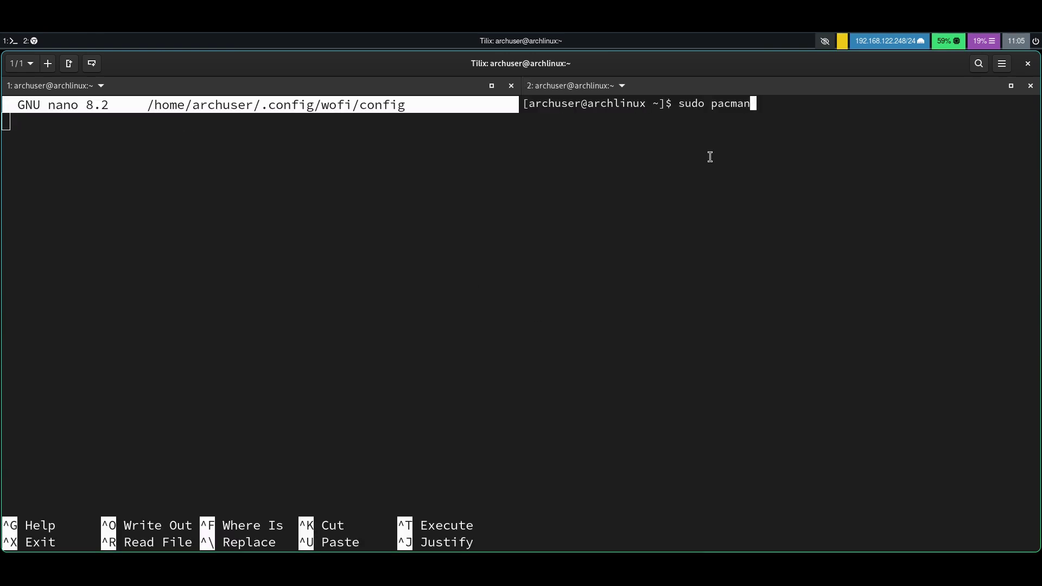
{"action": "type", "text": "-S tt"}
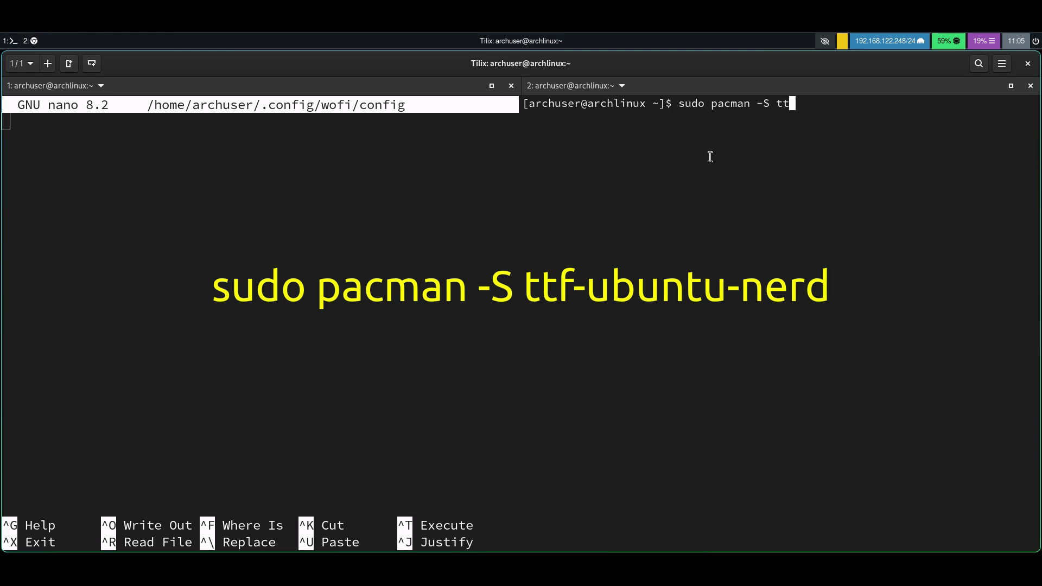
{"action": "type", "text": "f-ubuntu-n"}
{"action": "type", "text": "erd"}
Install ttf-ubuntu-nerd with sudo pacman -S, entering the password and confirming
{"action": "key", "text": "Return"}
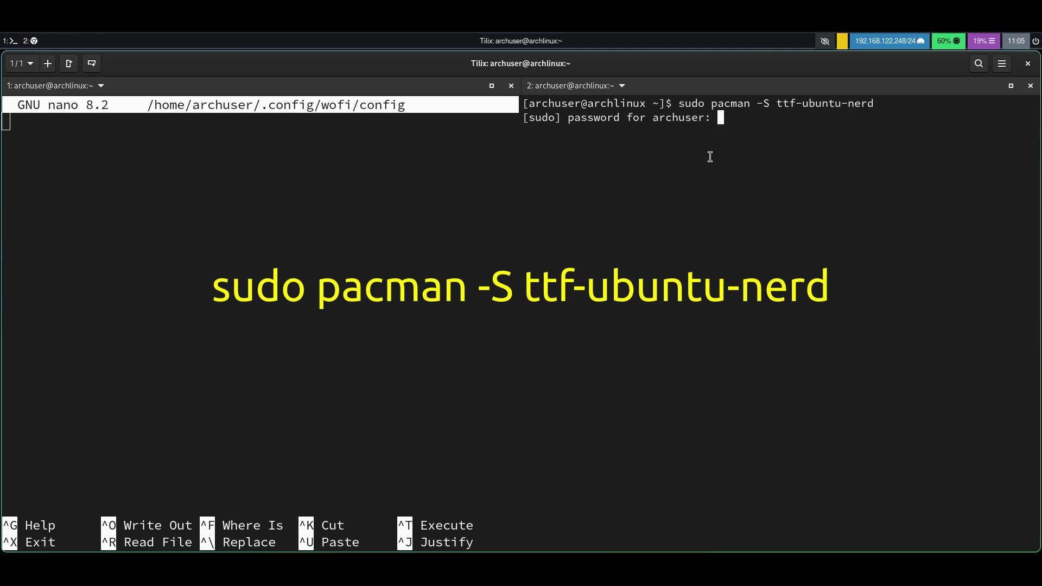
{"action": "key", "text": "Return"}
{"action": "type", "text": "y"}
{"action": "key", "text": "Return"}
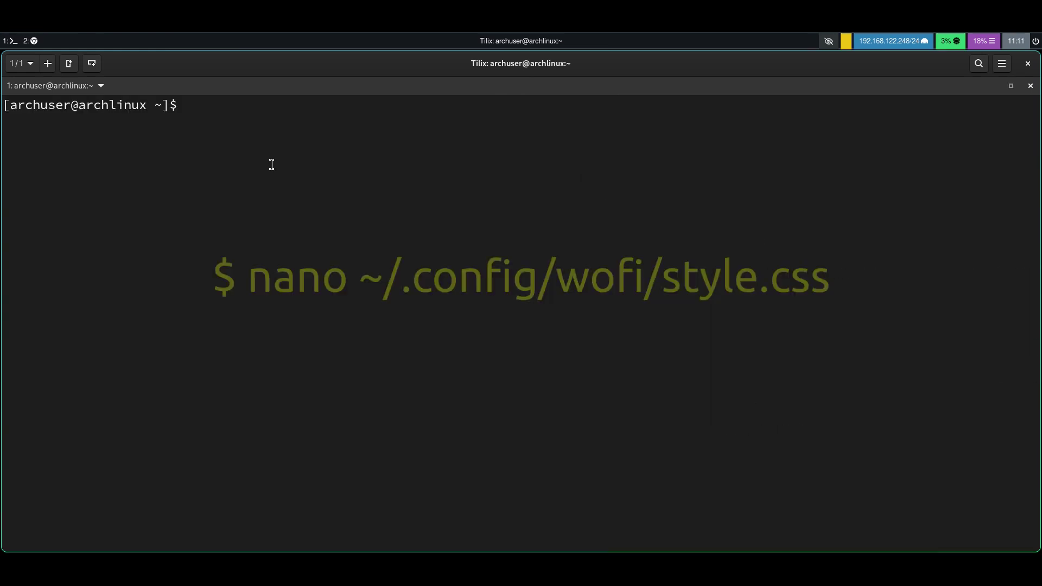
{"action": "type", "text": "nano ."}
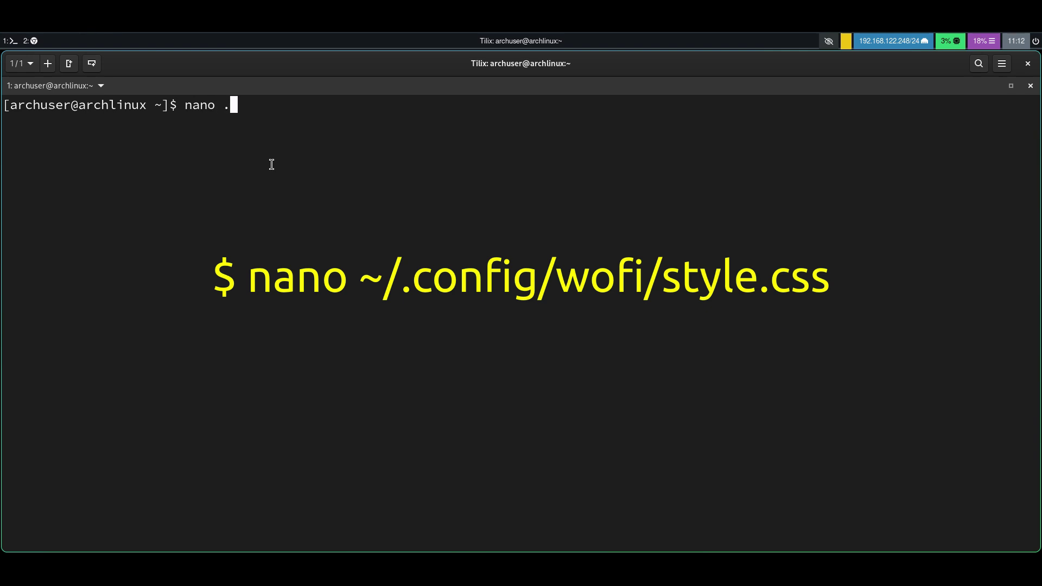
{"action": "type", "text": "/"}
Open ~/.config/wofi/style.css in nano, fixing the path with Tab completion
{"action": "key", "text": "BackSpace"}
{"action": "type", "text": "~/.ba"}
{"action": "key", "text": "BackSpace"}
{"action": "key", "text": "BackSpace"}
{"action": "type", "text": "config/"}
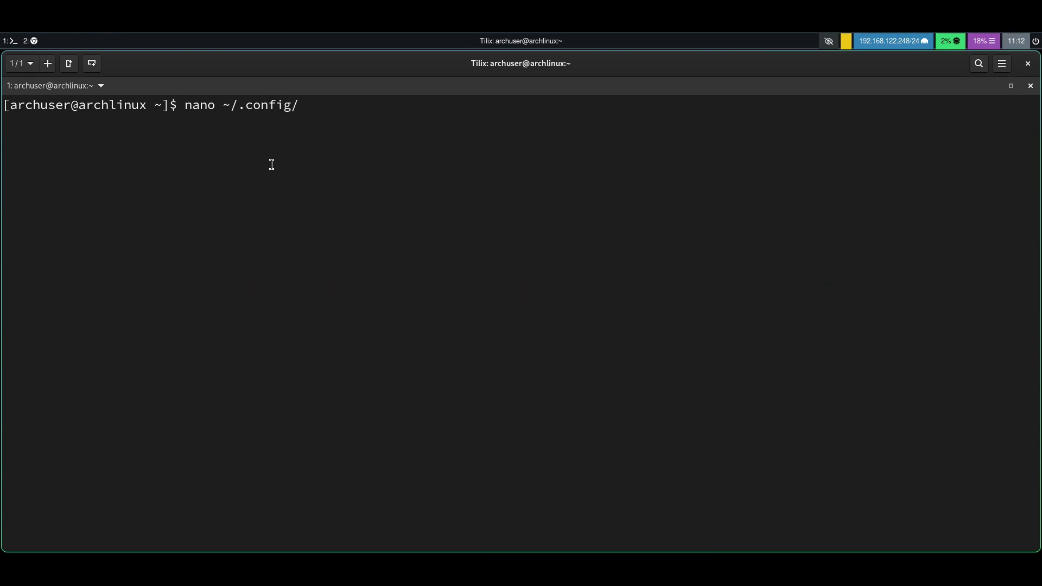
{"action": "type", "text": "wo"}
{"action": "key", "text": "Tab"}
{"action": "type", "text": "s"}
{"action": "key", "text": "Tab"}
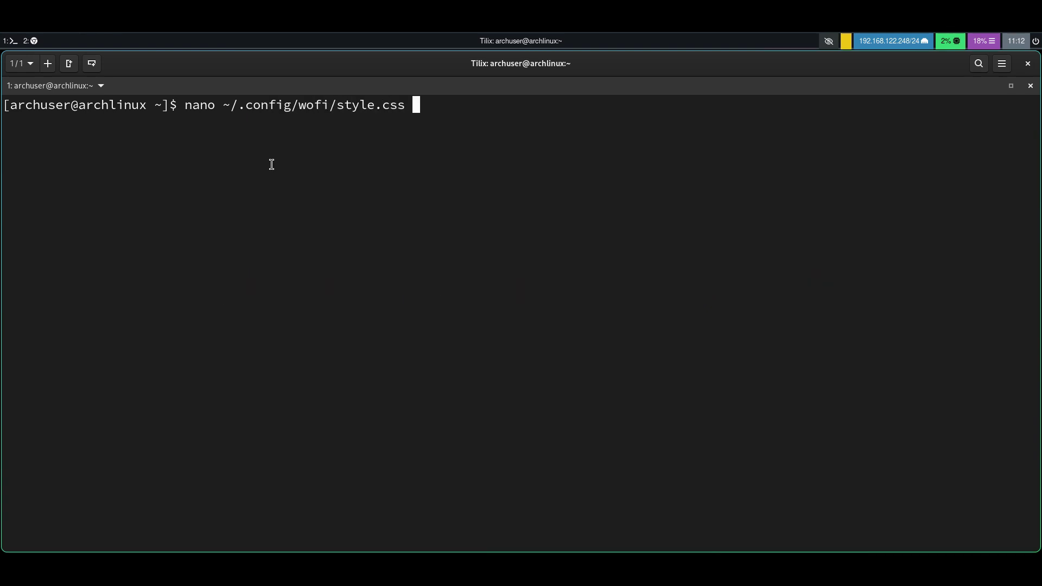
{"action": "key", "text": "Return"}
{"action": "type", "text": "#window {"}
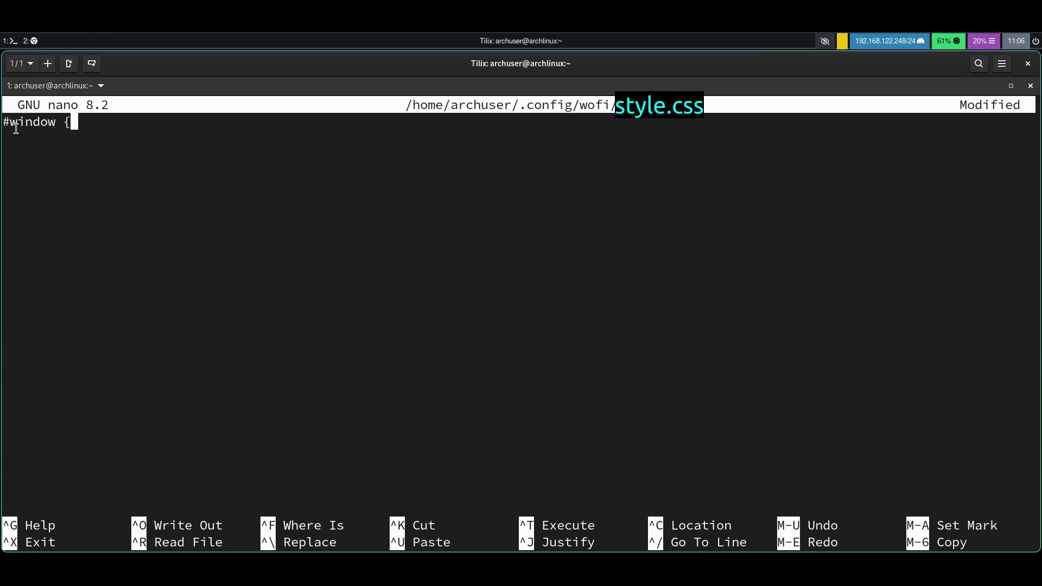
Lay out the #window rule with a font-size line and font-family "Ubuntu Nerd Font"
{"action": "key", "text": "Return"}
{"action": "key", "text": "Return"}
{"action": "type", "text": "}"}
{"action": "key", "text": "Left"}
{"action": "key", "text": "Up"}
{"action": "key", "text": "Tab"}
{"action": "type", "text": "fon"}
{"action": "key", "text": "BackSpace"}
{"action": "key", "text": "BackSpace"}
{"action": "type", "text": "ont-"}
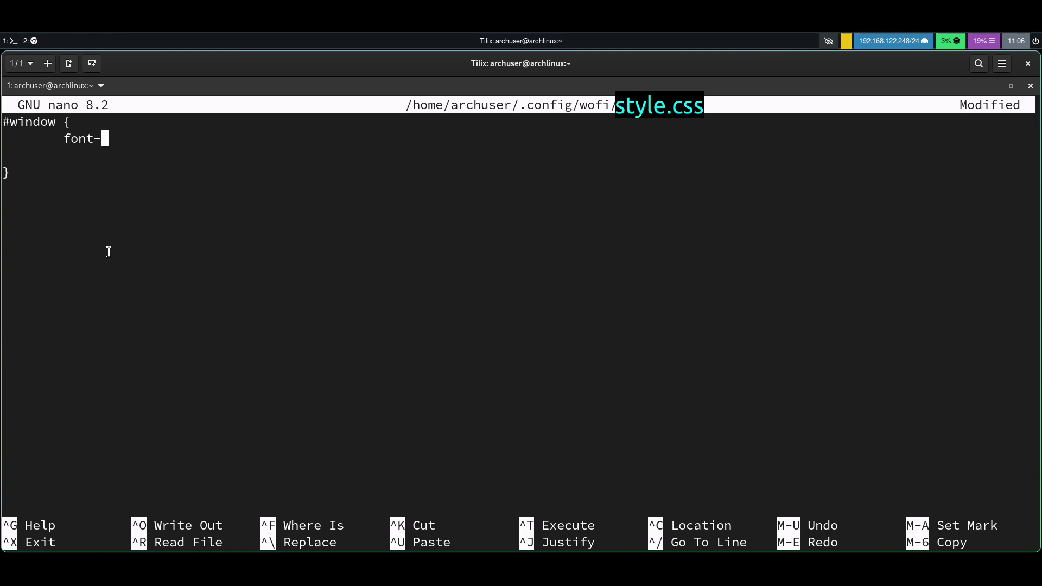
{"action": "type", "text": "size: 24px"}
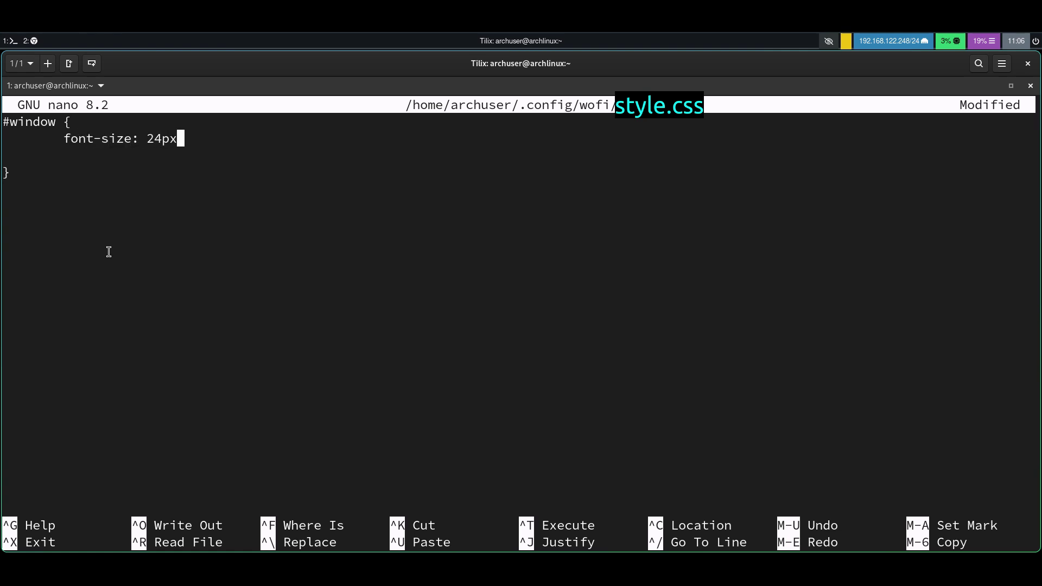
{"action": "type", "text": ";"}
{"action": "key", "text": "Return"}
{"action": "key", "text": "Tab"}
{"action": "type", "text": "font-f"}
{"action": "type", "text": "amily: \"\""}
{"action": "key", "text": "Left"}
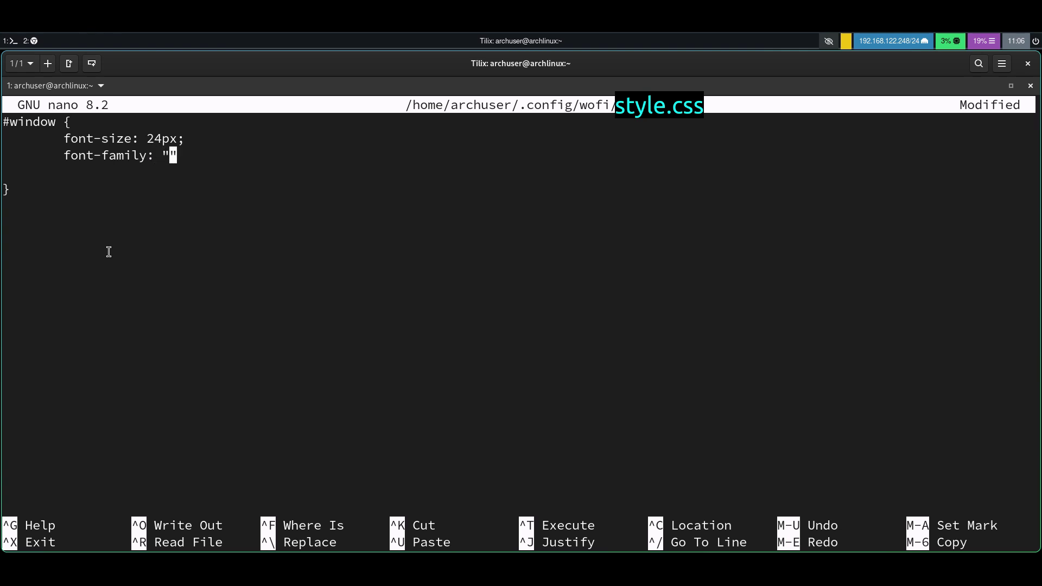
{"action": "type", "text": "Ubuntu Nerd Font"}
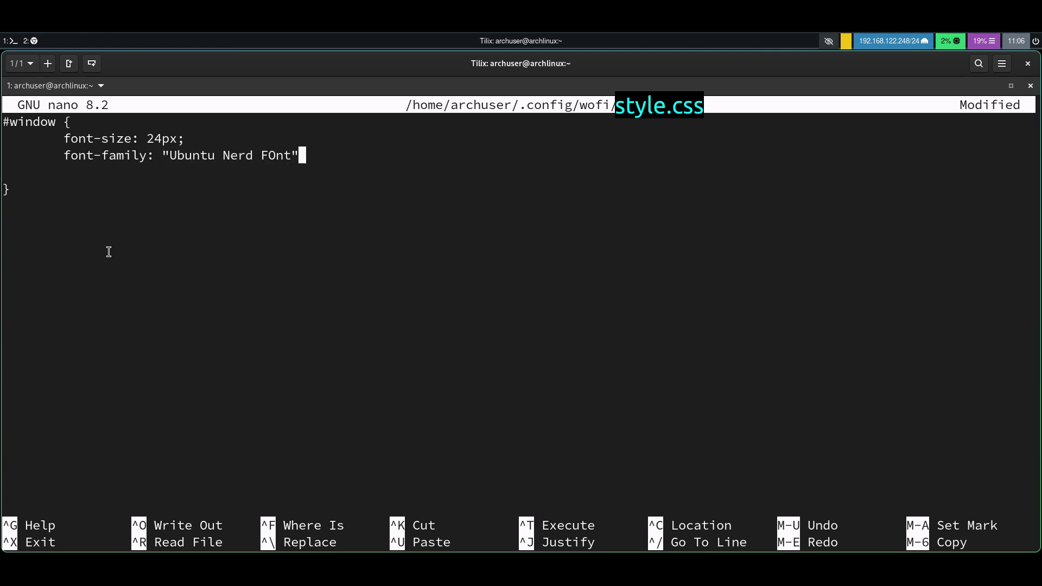
{"action": "key", "text": "Delete"}
{"action": "key", "text": "BackSpace"}
{"action": "key", "text": "BackSpace"}
{"action": "key", "text": "BackSpace"}
{"action": "type", "text": "ont"}
{"action": "key", "text": "BackSpace"}
{"action": "type", "text": "\""}
{"action": "type", "text": ";"}
Add color: white, border-bottom: 3px solid grey and border-radius: 5px to #window
{"action": "key", "text": "Return"}
{"action": "key", "text": "Tab"}
{"action": "type", "text": "color: wh"}
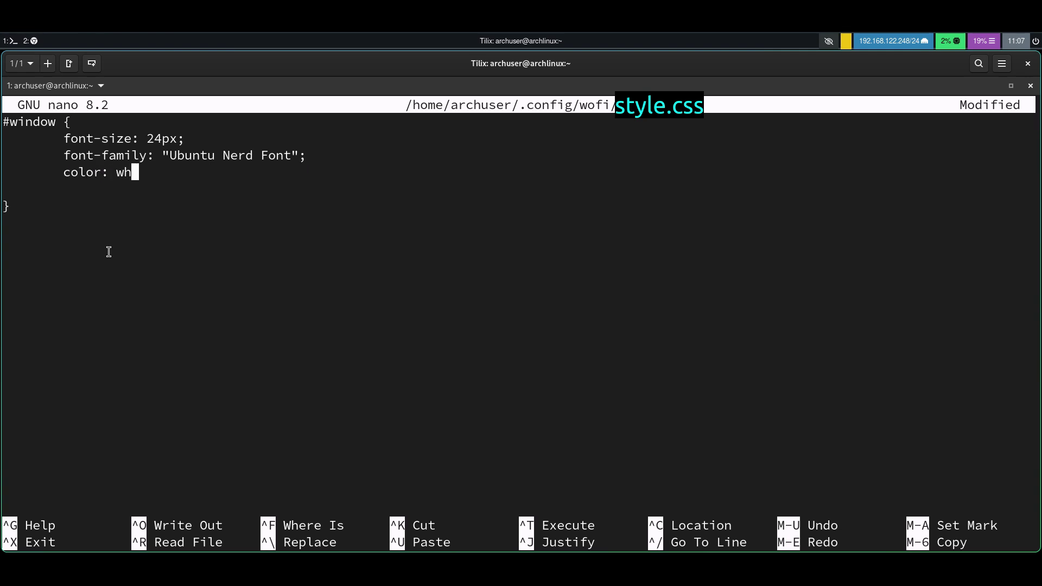
{"action": "type", "text": "ite;"}
{"action": "key", "text": "Return"}
{"action": "key", "text": "Tab"}
{"action": "type", "text": "border"}
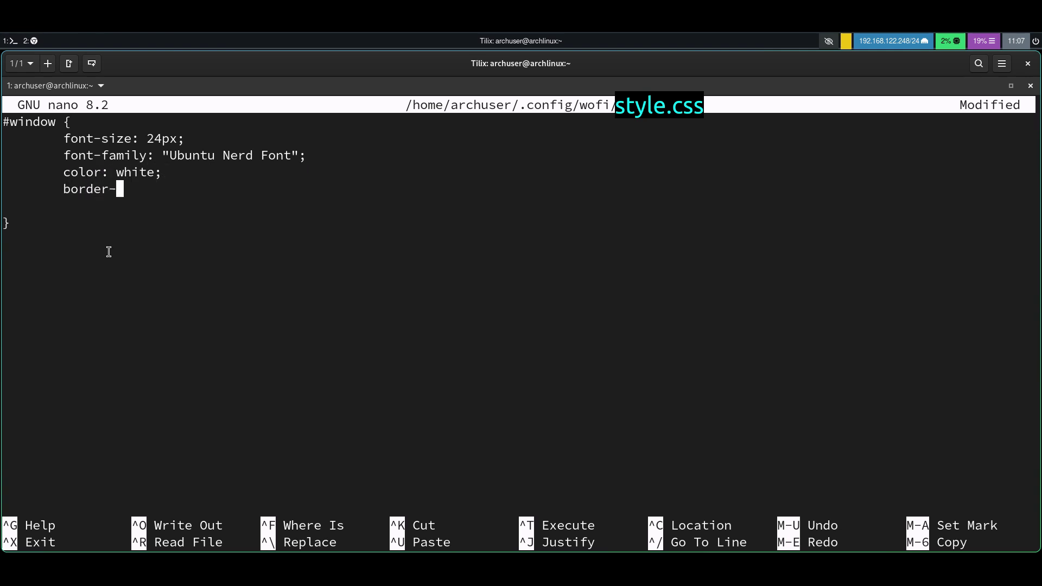
{"action": "type", "text": "-bottom:"}
{"action": "type", "text": " 3px solid grey;"}
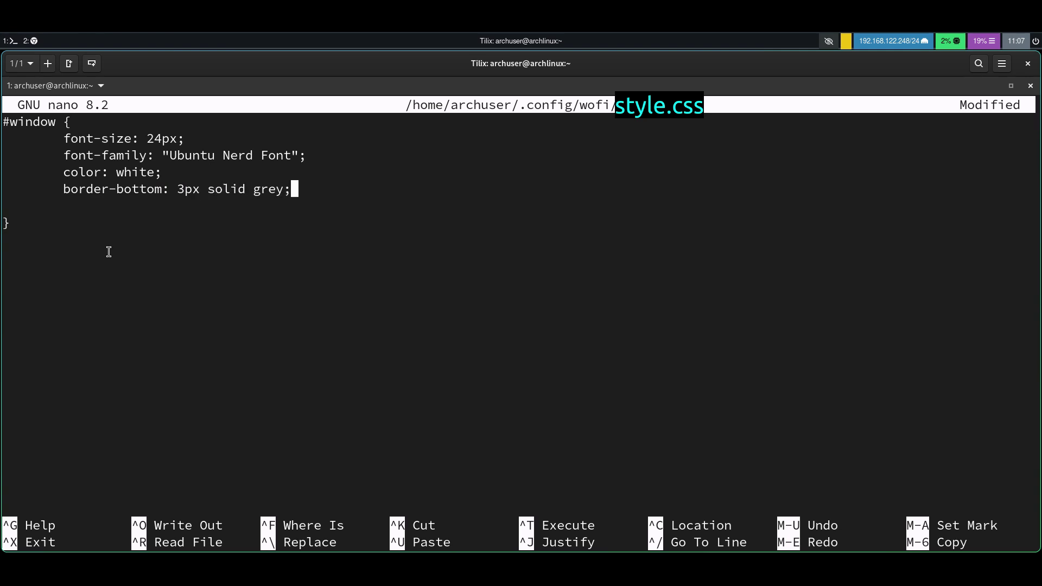
{"action": "key", "text": "Return"}
{"action": "key", "text": "Tab"}
{"action": "type", "text": "border-radius: "}
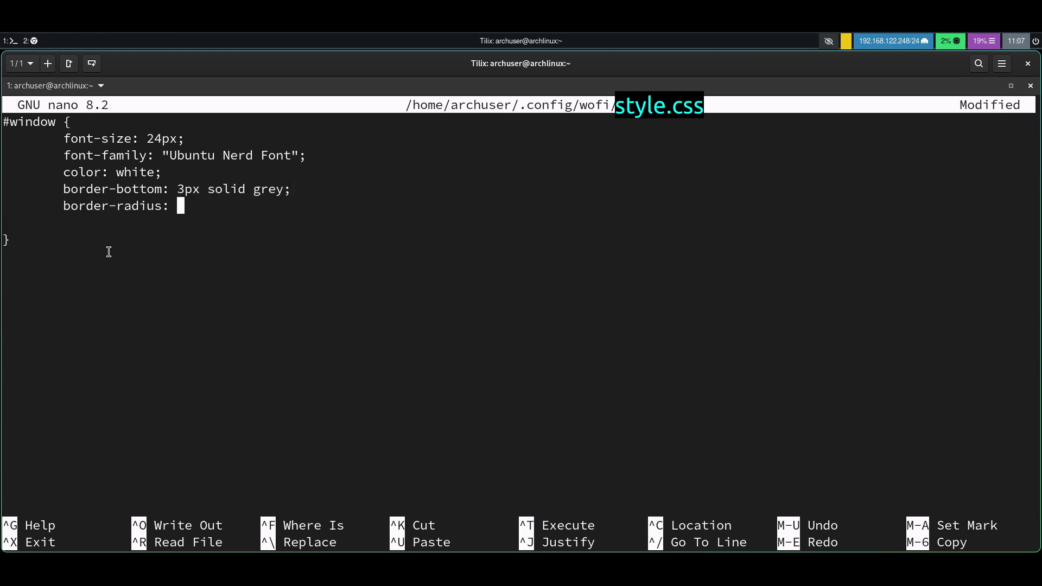
{"action": "type", "text": "5px;"}
{"action": "key", "text": "BackSpace"}
{"action": "key", "text": "BackSpace"}
{"action": "type", "text": "}"}
Add #entry:selected with a -90deg #557360-to-#3bb4d9 gradient and 5px radius, then start an image rule
{"action": "key", "text": "Return"}
{"action": "type", "text": "#entry:select"}
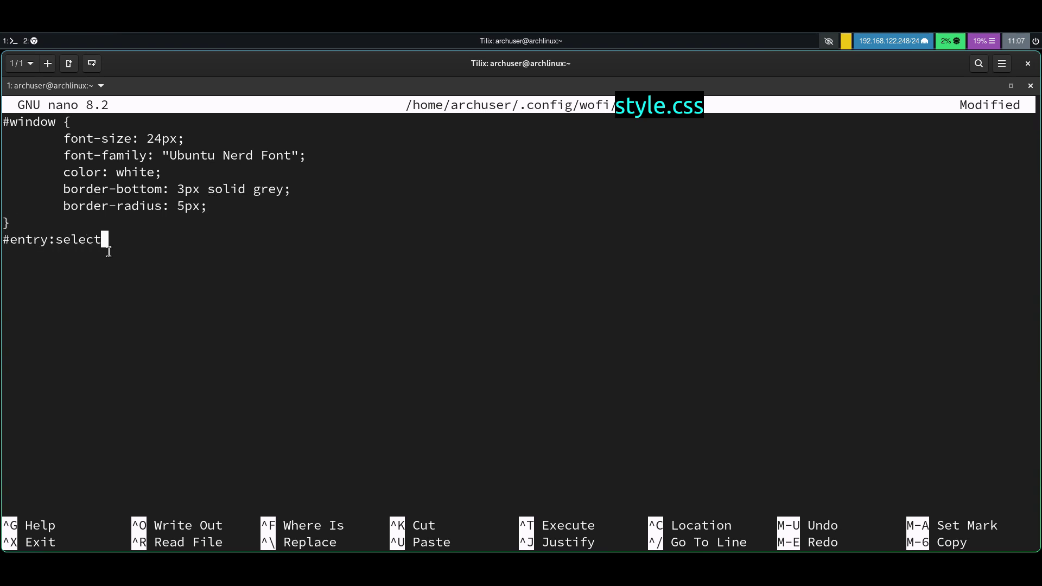
{"action": "type", "text": "ed {"}
{"action": "key", "text": "Return"}
{"action": "key", "text": "Return"}
{"action": "type", "text": "}"}
{"action": "key", "text": "Up"}
{"action": "key", "text": "Tab"}
{"action": "type", "text": "background: linear"}
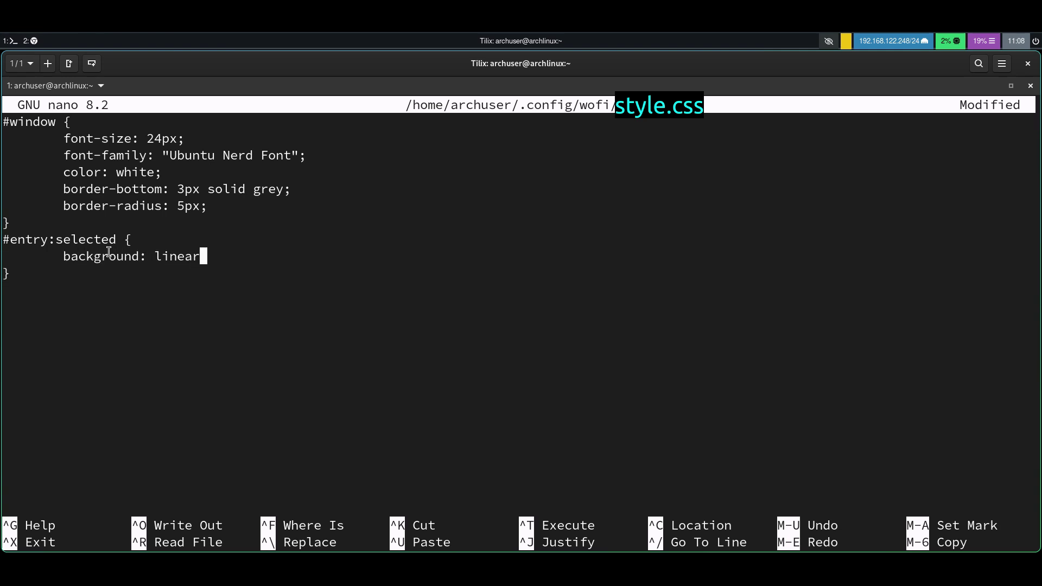
{"action": "type", "text": "-gradient()"}
{"action": "key", "text": "Left"}
{"action": "type", "text": "-90deg, #"}
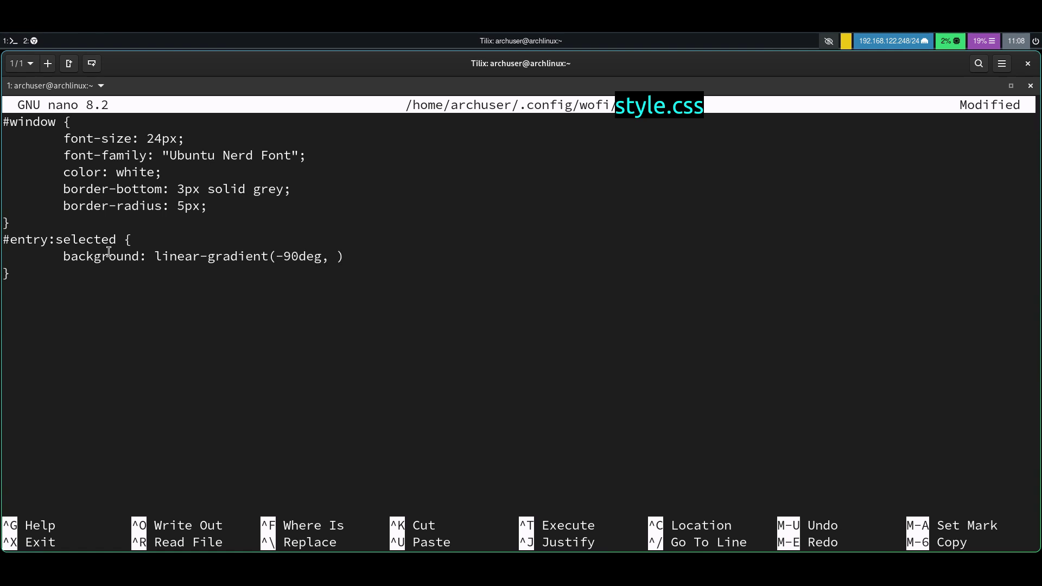
{"action": "type", "text": "557"}
{"action": "type", "text": "360,"}
{"action": "key", "text": "Left"}
{"action": "key", "text": "Left"}
{"action": "key", "text": "Right"}
{"action": "key", "text": "Right"}
{"action": "type", "text": "#3"}
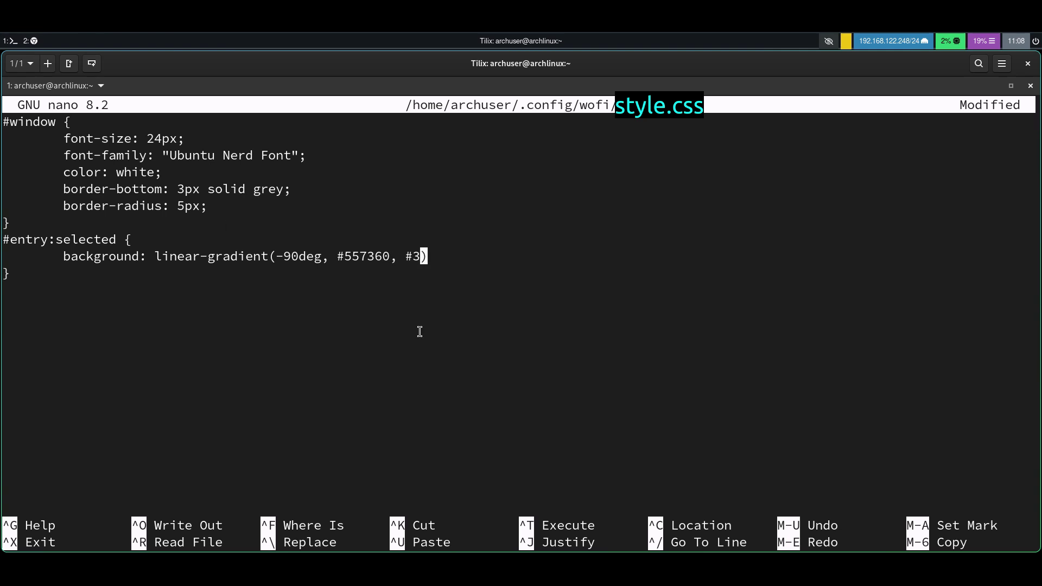
{"action": "type", "text": "bb4d"}
{"action": "type", "text": "9"}
{"action": "key", "text": "Right"}
{"action": "type", "text": ";"}
{"action": "key", "text": "Return"}
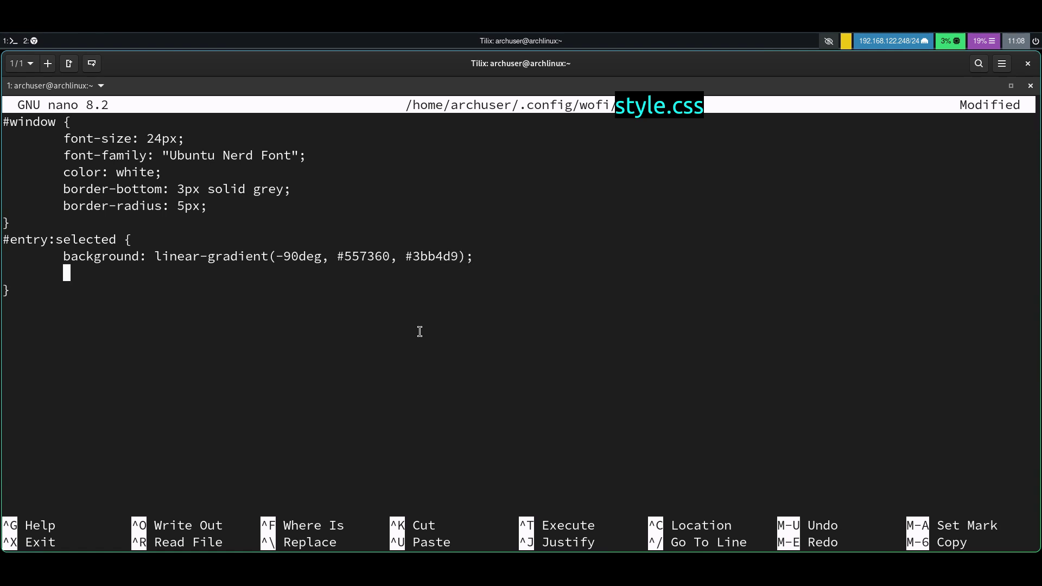
{"action": "type", "text": "border-radius:"}
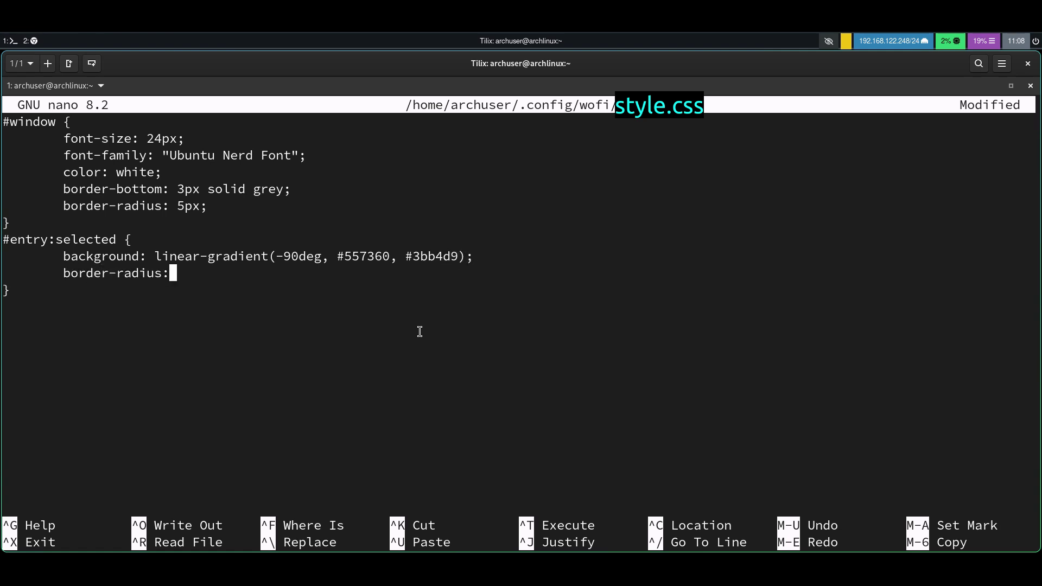
{"action": "type", "text": "5px;"}
{"action": "type", "text": "image {"}
{"action": "key", "text": "Return"}
{"action": "key", "text": "Return"}
{"action": "type", "text": "}"}
Fill the image rule with margin properties, including a right margin
{"action": "key", "text": "Up"}
{"action": "key", "text": "Up"}
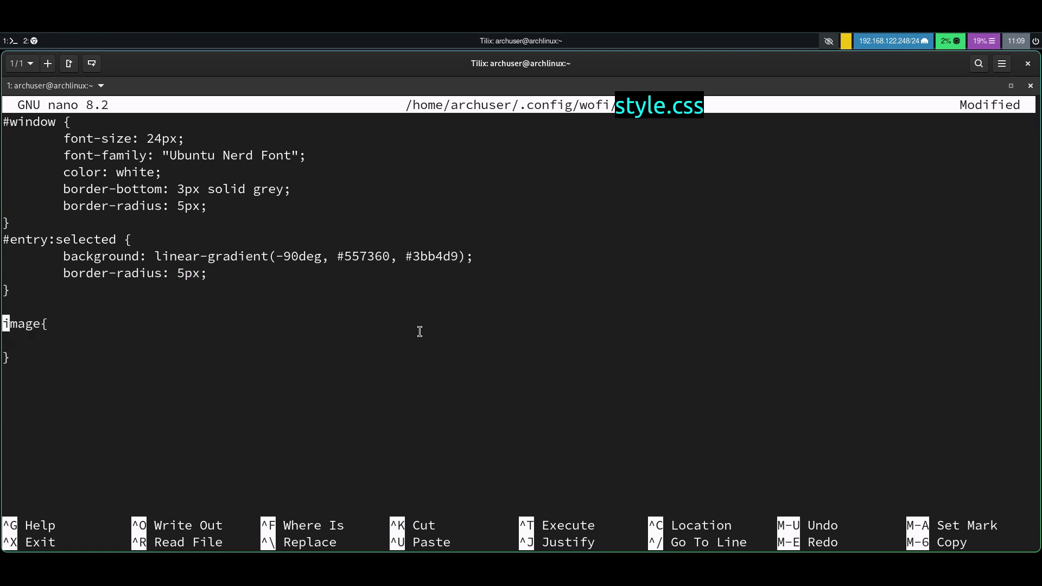
{"action": "key", "text": "Right"}
{"action": "key", "text": "Right"}
{"action": "key", "text": "Right"}
{"action": "key", "text": "Down"}
{"action": "key", "text": "Tab"}
{"action": "type", "text": "margin-lef"}
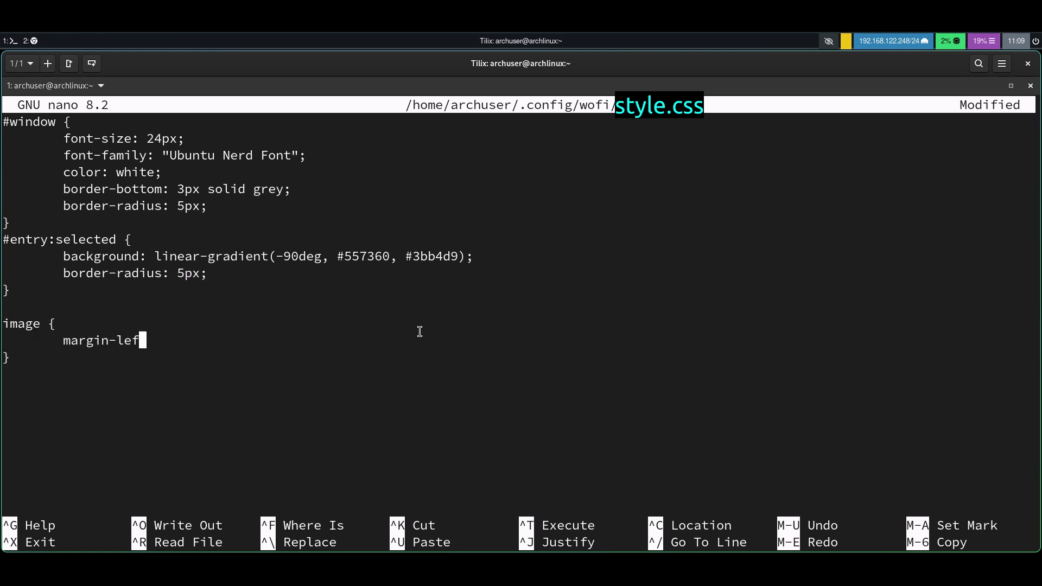
{"action": "type", "text": "t: .25em"}
{"action": "type", "text": ";"}
{"action": "key", "text": "Return"}
{"action": "key", "text": "Tab"}
{"action": "type", "text": "margin-right"}
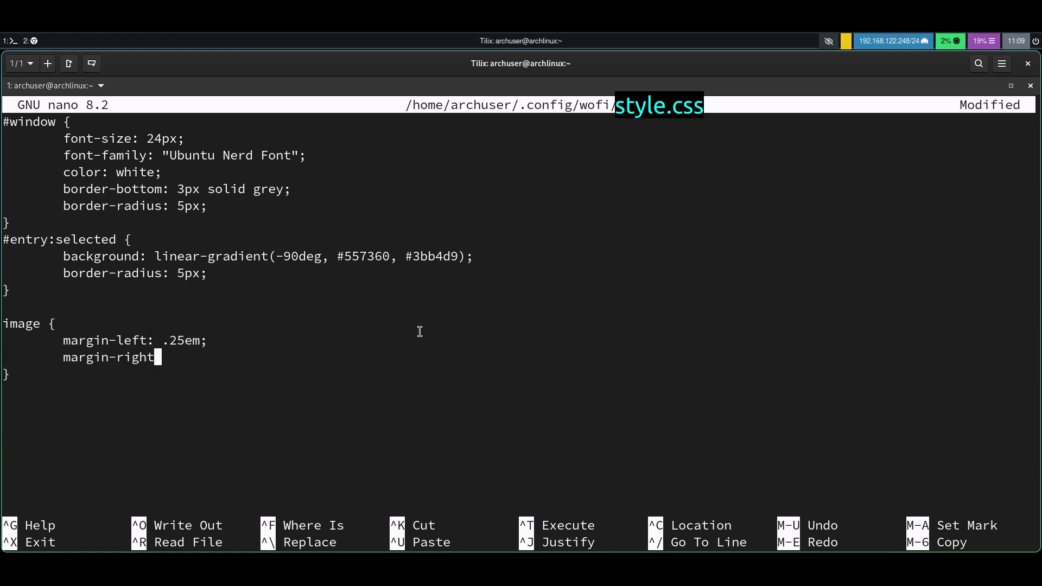
{"action": "type", "text": ": .25em;"}
{"action": "key", "text": "Down"}
{"action": "key", "text": "Down"}
{"action": "key", "text": "Down"}
{"action": "type", "text": "#input "}
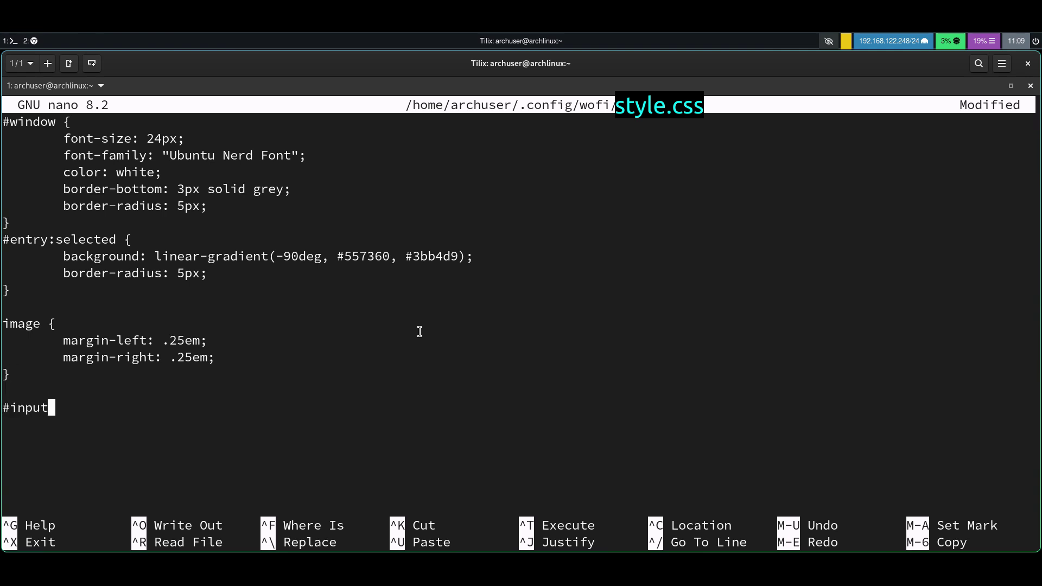
{"action": "type", "text": "{"}
Add #input with background-color #142433 and border-radius 5px, then save style.css
{"action": "key", "text": "Return"}
{"action": "key", "text": "Return"}
{"action": "type", "text": "}"}
{"action": "key", "text": "Up"}
{"action": "key", "text": "Tab"}
{"action": "type", "text": "background-col"}
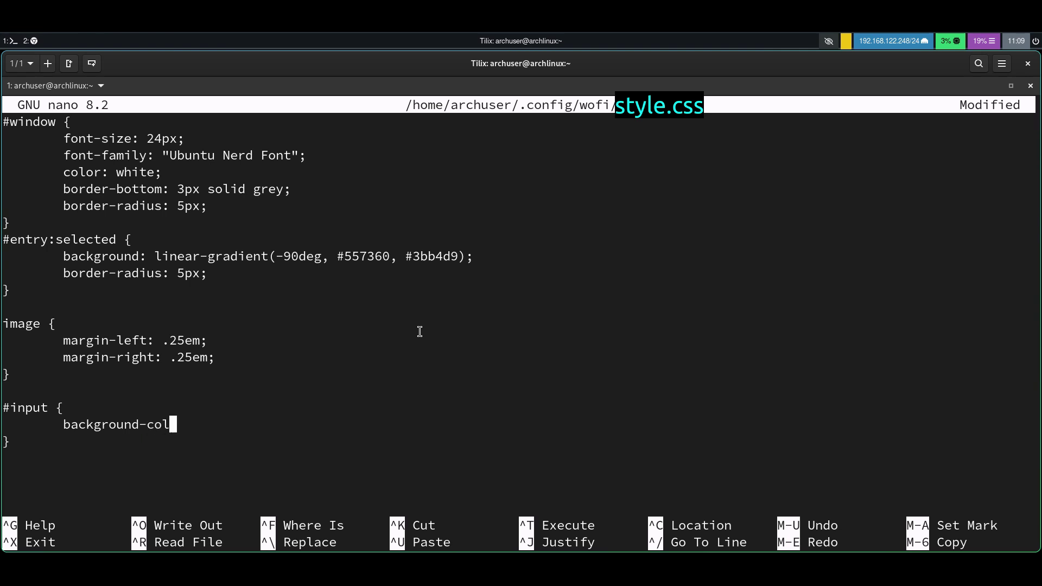
{"action": "type", "text": "or:"}
{"action": "type", "text": " #142"}
{"action": "type", "text": "433;"}
{"action": "key", "text": "Return"}
{"action": "type", "text": "bor"}
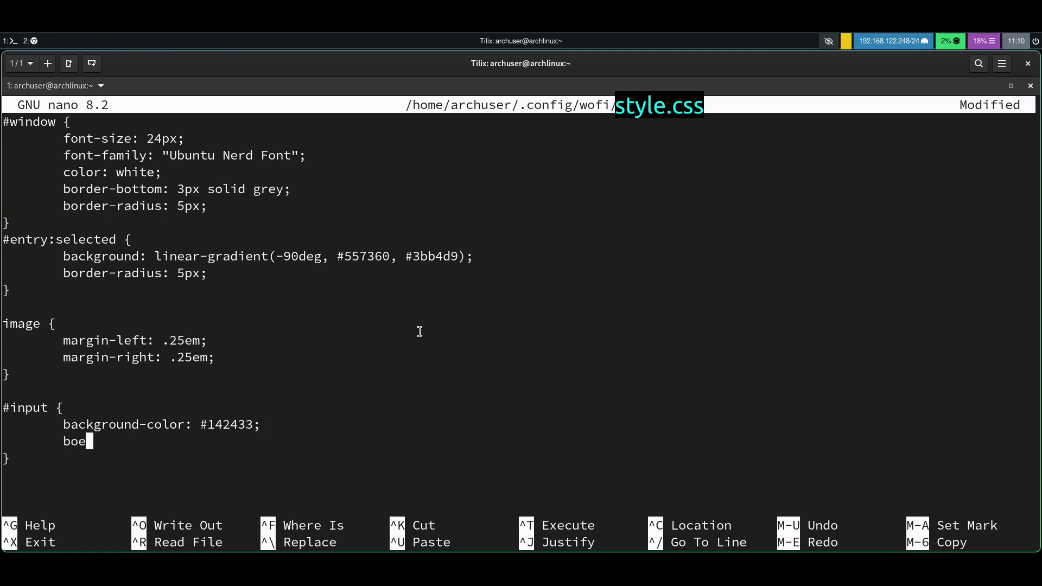
{"action": "type", "text": "der-radius"}
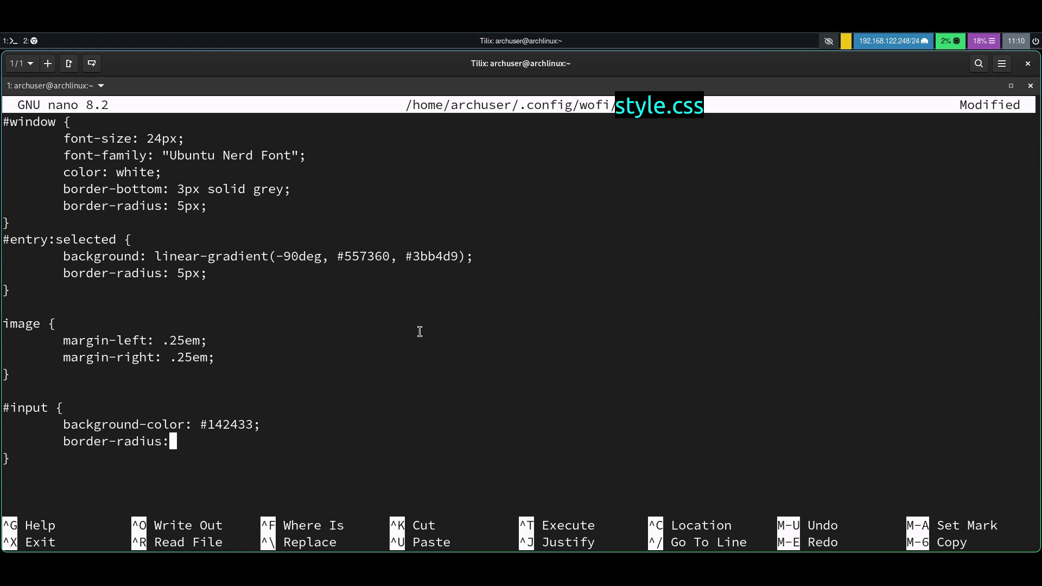
{"action": "type", "text": ": 5px;"}
{"action": "key", "text": "Down"}
{"action": "key", "text": "ctrl+s"}
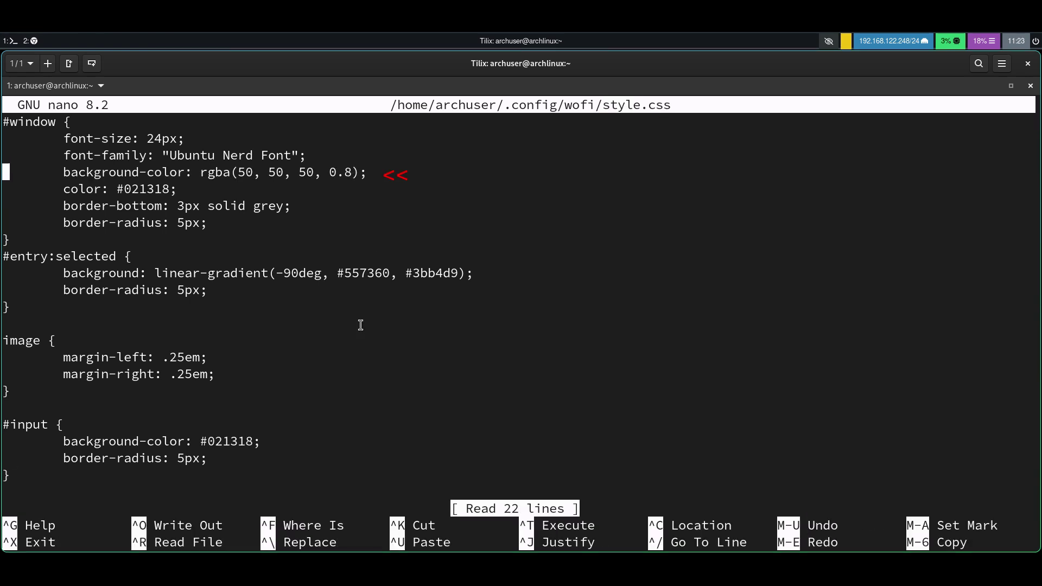
Remove the 0.8 opacity value from the #window background-color rgba
{"action": "key", "text": "Right"}
{"action": "key", "text": "Right"}
{"action": "key", "text": "Right"}
{"action": "key", "text": "Right"}
{"action": "key", "text": "Right"}
{"action": "key", "text": "Right"}
{"action": "key", "text": "Right"}
{"action": "key", "text": "Right"}
{"action": "key", "text": "Right"}
{"action": "key", "text": "Right"}
{"action": "key", "text": "Left"}
{"action": "key", "text": "Left"}
{"action": "key", "text": "Left"}
{"action": "key", "text": "Left"}
{"action": "key", "text": "Left"}
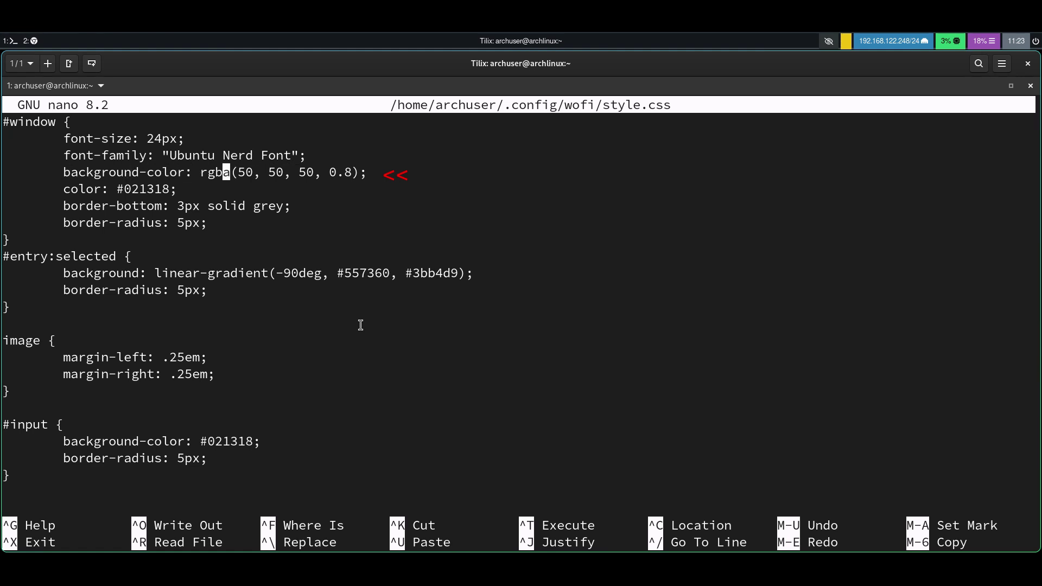
{"action": "key", "text": "Left"}
{"action": "key", "text": "Left"}
{"action": "key", "text": "Left"}
{"action": "key", "text": "Left"}
{"action": "key", "text": "Left"}
{"action": "key", "text": "Left"}
{"action": "left_click_drag", "start_coordinate": [363, 174], "coordinate": [65, 174]}
{"action": "left_click", "coordinate": [372, 174]}
{"action": "key", "text": "Right"}
{"action": "key", "text": "Right"}
{"action": "key", "text": "Right"}
{"action": "key", "text": "Right"}
{"action": "key", "text": "Right"}
{"action": "key", "text": "Right"}
{"action": "key", "text": "Right"}
{"action": "key", "text": "Right"}
{"action": "key", "text": "Right"}
{"action": "key", "text": "Right"}
{"action": "key", "text": "Right"}
{"action": "key", "text": "Right"}
{"action": "key", "text": "Right"}
{"action": "key", "text": "Right"}
{"action": "key", "text": "BackSpace"}
{"action": "key", "text": "BackSpace"}
{"action": "key", "text": "BackSpace"}
{"action": "type", "text": "1"}
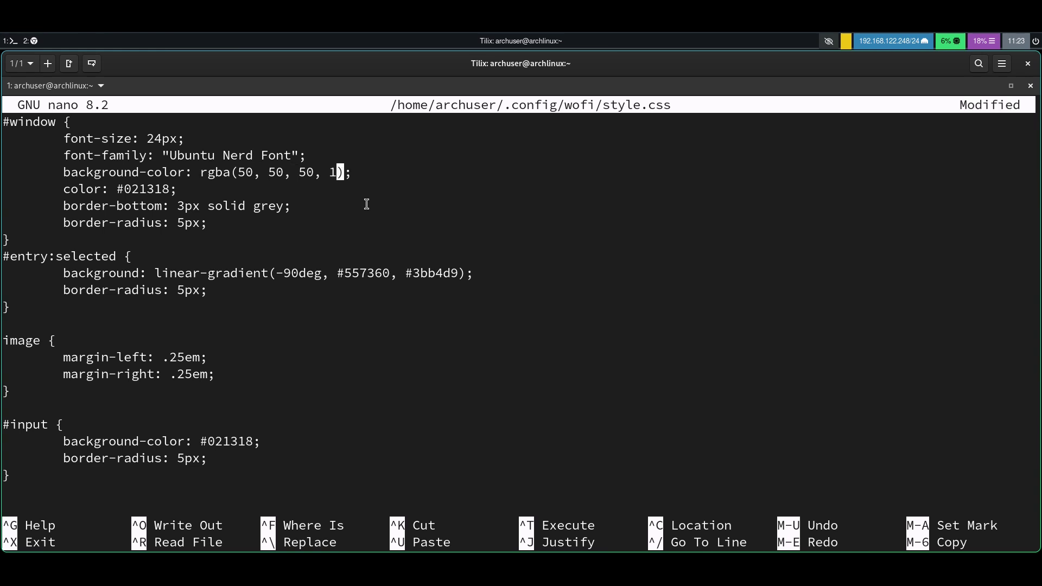
Correct the background to rgba(50, 50, 20, 1) and save style.css
{"action": "key", "text": "Right"}
{"action": "key", "text": "Right"}
{"action": "key", "text": "Left"}
{"action": "key", "text": "Left"}
{"action": "key", "text": "Left"}
{"action": "key", "text": "BackSpace"}
{"action": "key", "text": "BackSpace"}
{"action": "type", "text": "20"}
{"action": "key", "text": "Left"}
{"action": "key", "text": "Left"}
{"action": "key", "text": "Left"}
{"action": "key", "text": "Left"}
{"action": "key", "text": "Left"}
{"action": "key", "text": "Left"}
{"action": "key", "text": "Left"}
{"action": "key", "text": "Left"}
{"action": "key", "text": "Left"}
{"action": "key", "text": "Right"}
{"action": "key", "text": "Right"}
{"action": "key", "text": "Right"}
{"action": "key", "text": "Right"}
{"action": "key", "text": "Right"}
{"action": "key", "text": "Right"}
{"action": "key", "text": "Right"}
{"action": "key", "text": "ctrl+o"}
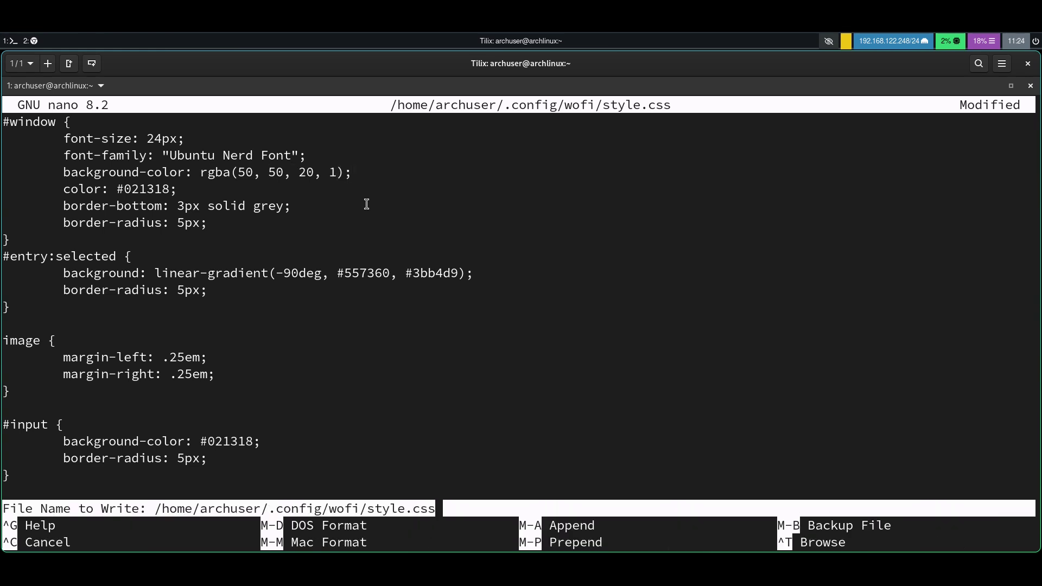
{"action": "key", "text": "Return"}
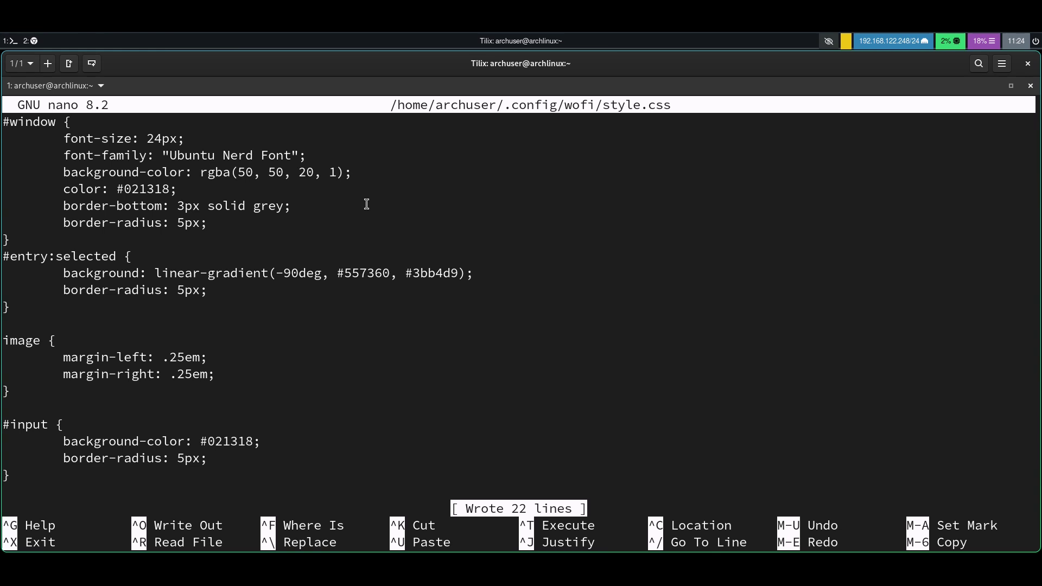
Preview the dark app launcher, browsing its app list, then dismiss it
{"action": "key", "text": "super+d"}
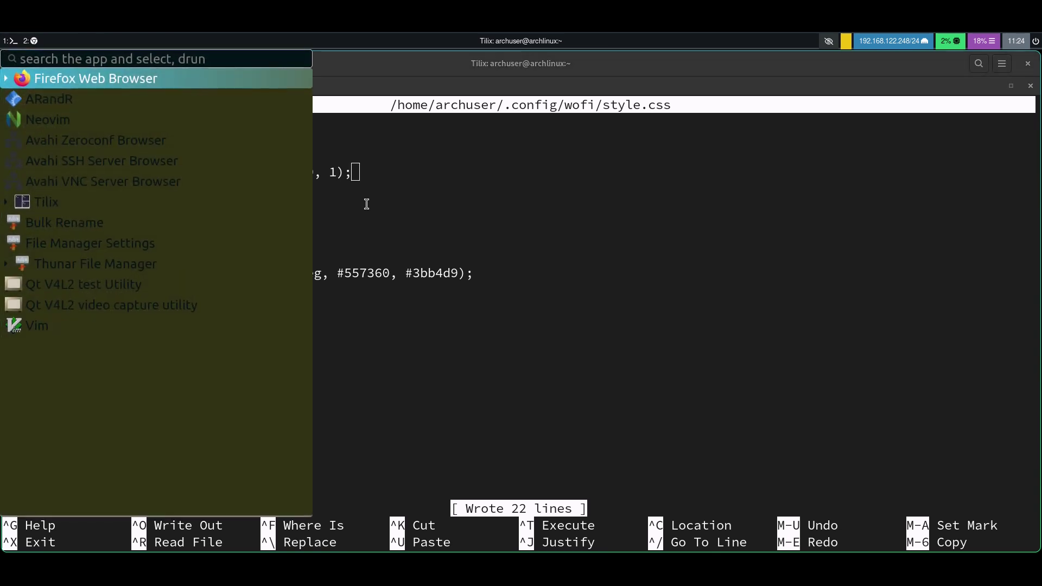
{"action": "key", "text": "Down"}
{"action": "key", "text": "Down"}
{"action": "key", "text": "Down"}
{"action": "key", "text": "Down"}
{"action": "key", "text": "Down"}
{"action": "key", "text": "Down"}
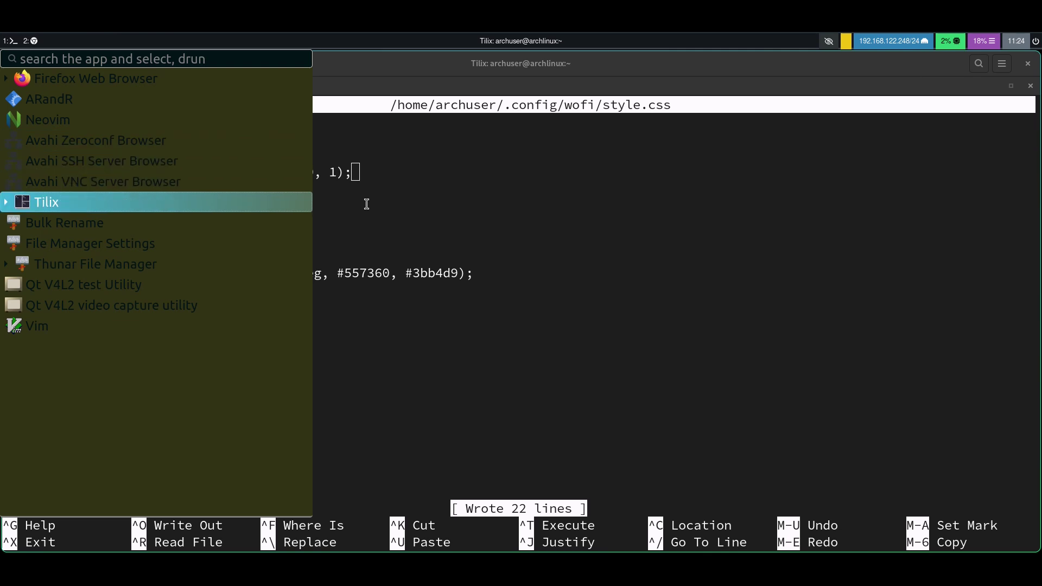
{"action": "key", "text": "Down"}
{"action": "key", "text": "Down"}
{"action": "key", "text": "Down"}
{"action": "key", "text": "Down"}
{"action": "key", "text": "Down"}
{"action": "key", "text": "Up"}
{"action": "key", "text": "Up"}
{"action": "key", "text": "Up"}
{"action": "key", "text": "Up"}
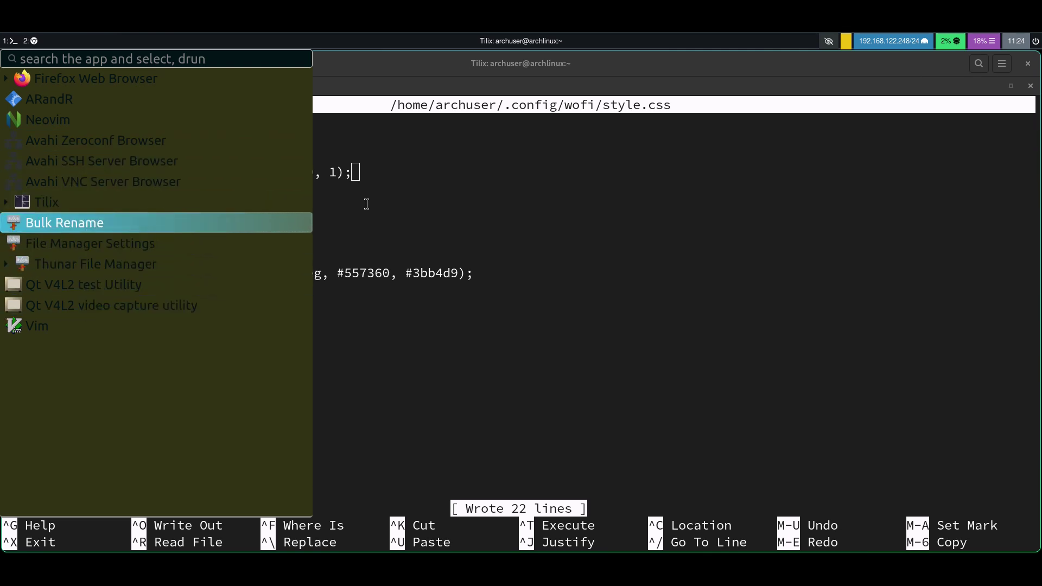
{"action": "key", "text": "Up"}
{"action": "key", "text": "Up"}
{"action": "key", "text": "Up"}
{"action": "key", "text": "Up"}
{"action": "key", "text": "Up"}
{"action": "key", "text": "Down"}
{"action": "key", "text": "Escape"}
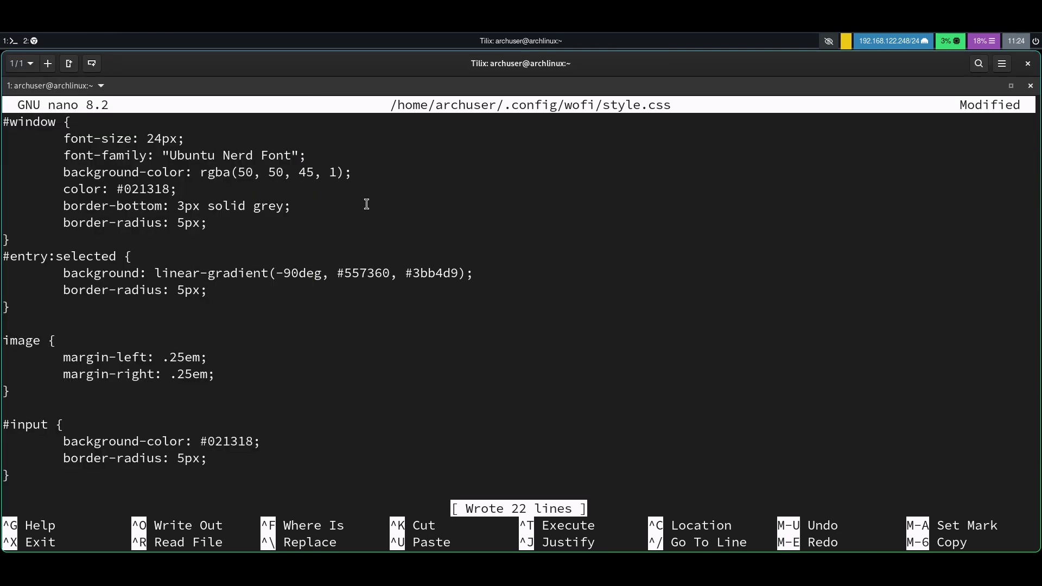
Adjust the third rgba value to make the window background rgba(50, 50, 60, 1), and save style.css
{"action": "key", "text": "Left"}
{"action": "key", "text": "Left"}
{"action": "key", "text": "Left"}
{"action": "key", "text": "BackSpace"}
{"action": "key", "text": "BackSpace"}
{"action": "type", "text": "60"}
{"action": "key", "text": "ctrl+o"}
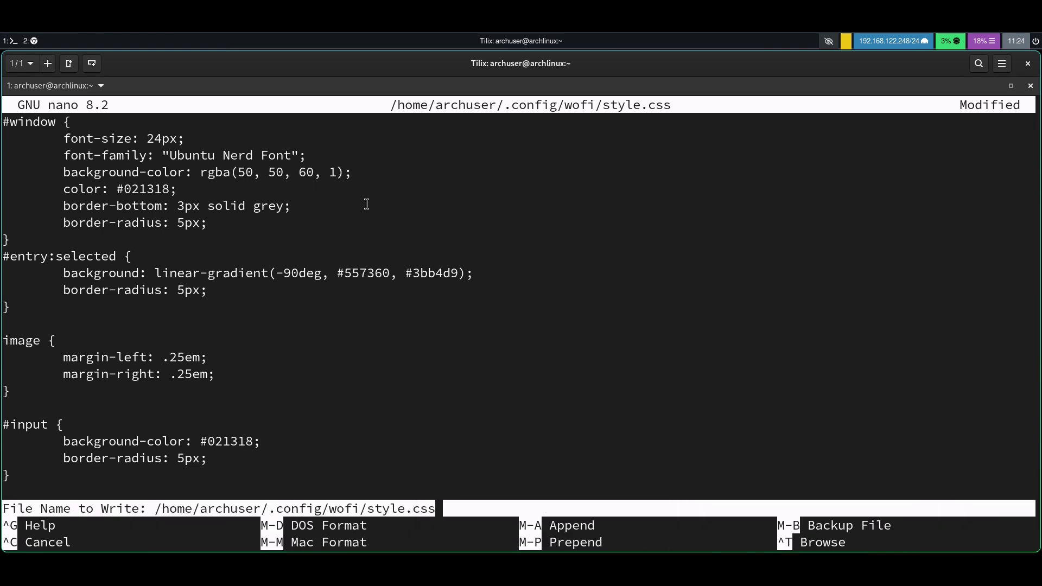
{"action": "key", "text": "Return"}
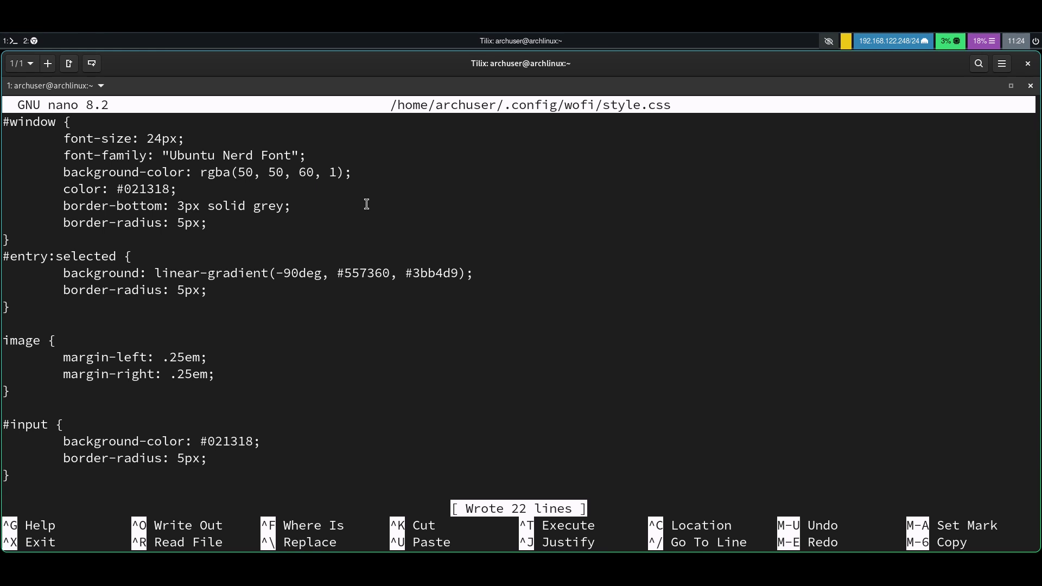
Preview the restyled launcher, dismiss it without launching anything, and exit nano
{"action": "key", "text": "super+d"}
{"action": "key", "text": "Down"}
{"action": "key", "text": "Down"}
{"action": "key", "text": "Down"}
{"action": "key", "text": "Down"}
{"action": "key", "text": "Down"}
{"action": "key", "text": "Down"}
{"action": "key", "text": "Down"}
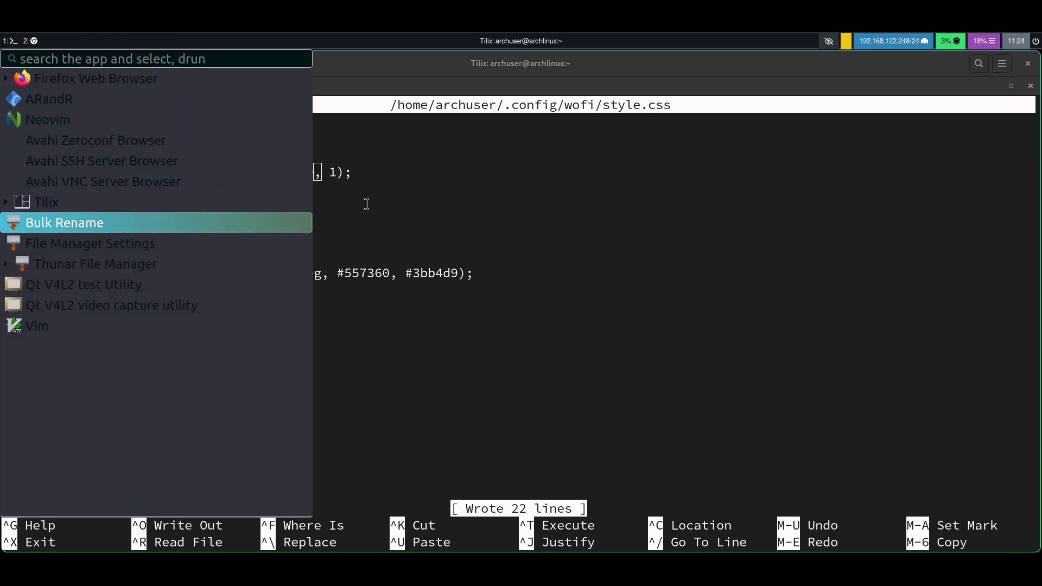
{"action": "key", "text": "Down"}
{"action": "key", "text": "Down"}
{"action": "key", "text": "Down"}
{"action": "key", "text": "Down"}
{"action": "key", "text": "Down"}
{"action": "key", "text": "Up"}
{"action": "key", "text": "Up"}
{"action": "key", "text": "Up"}
{"action": "key", "text": "Up"}
{"action": "key", "text": "Up"}
{"action": "key", "text": "Up"}
{"action": "key", "text": "Up"}
{"action": "key", "text": "Up"}
{"action": "key", "text": "Up"}
{"action": "key", "text": "Up"}
{"action": "key", "text": "Up"}
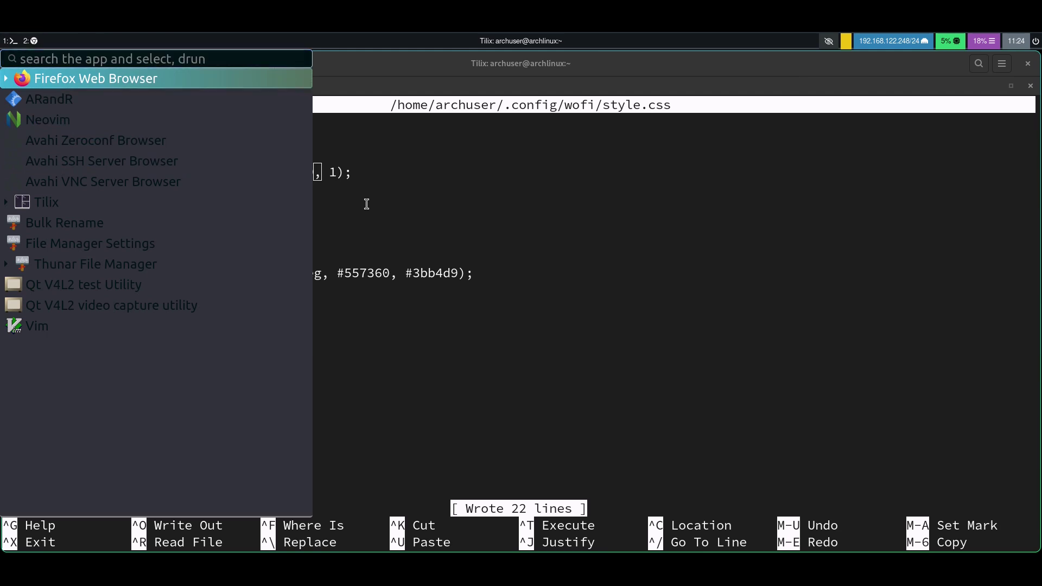
{"action": "key", "text": "Down"}
{"action": "key", "text": "Down"}
{"action": "key", "text": "Down"}
{"action": "key", "text": "Down"}
{"action": "key", "text": "Down"}
{"action": "key", "text": "Down"}
{"action": "key", "text": "Down"}
{"action": "key", "text": "Down"}
{"action": "key", "text": "Down"}
{"action": "key", "text": "Down"}
{"action": "key", "text": "Down"}
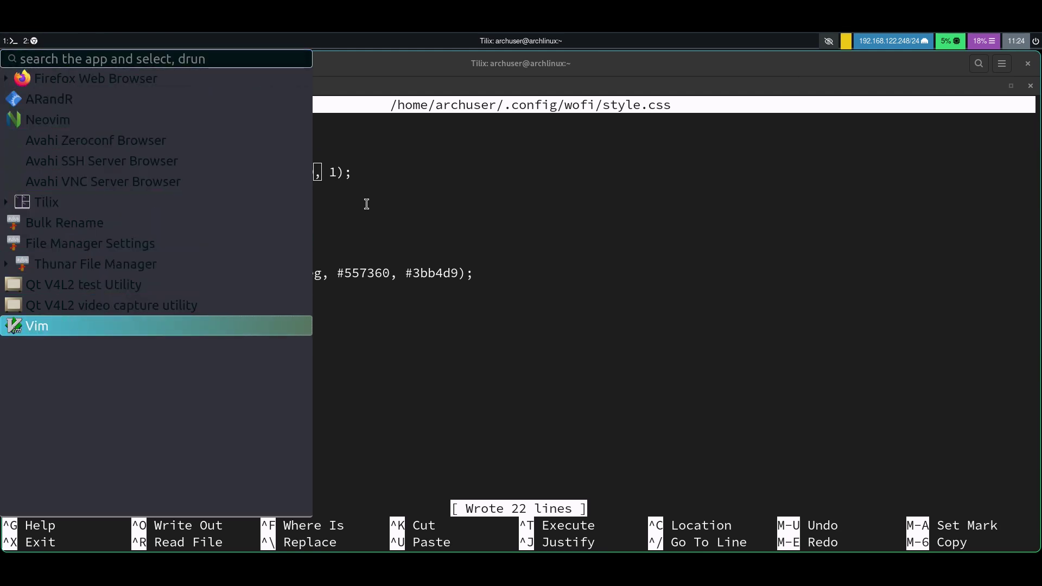
{"action": "key", "text": "Up"}
{"action": "key", "text": "Up"}
{"action": "key", "text": "Up"}
{"action": "key", "text": "Escape"}
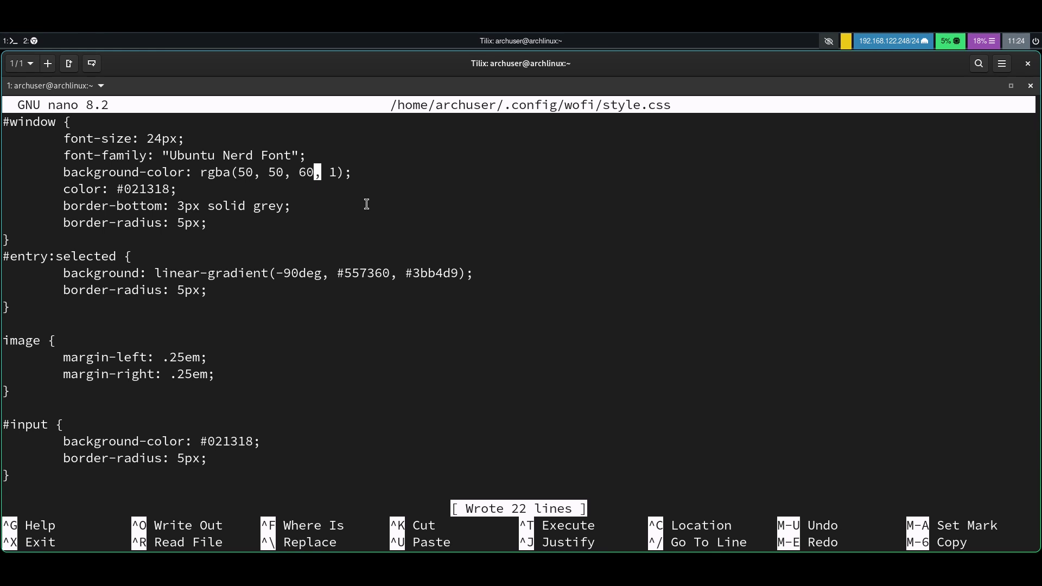
{"action": "key", "text": "ctrl+x"}
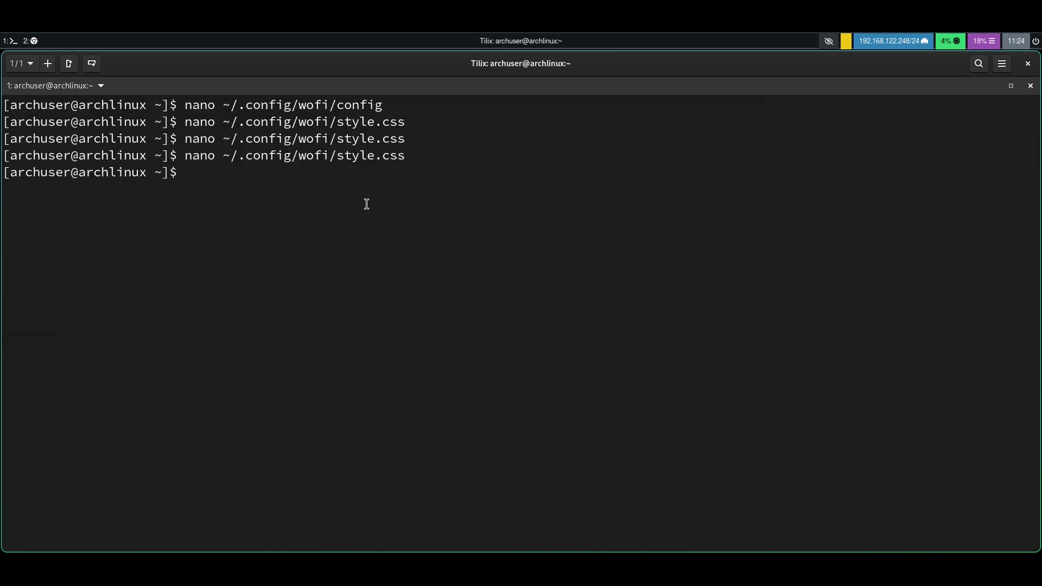
Open ~/.config/wofi/config in nano by editing the recalled style.css command
{"action": "key", "text": "Up"}
{"action": "key", "text": "BackSpace"}
{"action": "key", "text": "BackSpace"}
{"action": "key", "text": "BackSpace"}
{"action": "key", "text": "BackSpace"}
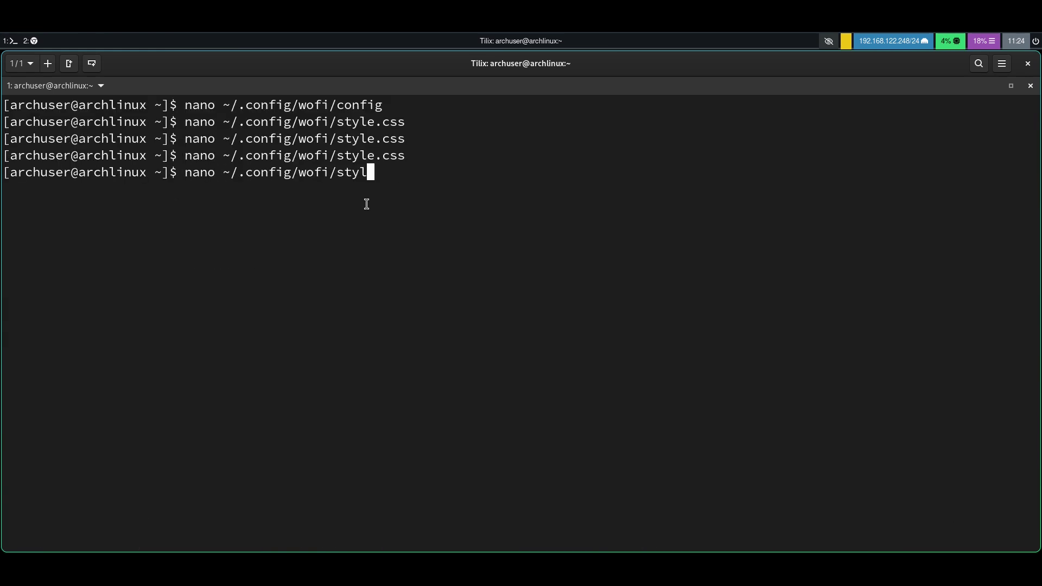
{"action": "key", "text": "BackSpace"}
{"action": "key", "text": "BackSpace"}
{"action": "key", "text": "BackSpace"}
{"action": "type", "text": "config"}
{"action": "key", "text": "Return"}
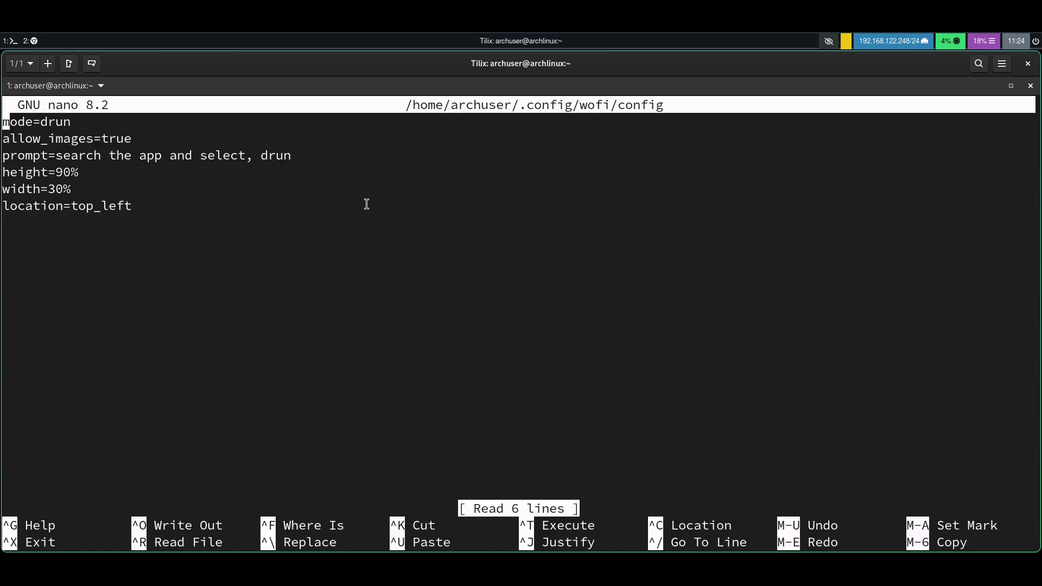
Change the location from top_left to top_center and save the config
{"action": "key", "text": "Down"}
{"action": "key", "text": "Down"}
{"action": "key", "text": "Down"}
{"action": "key", "text": "Down"}
{"action": "key", "text": "Down"}
{"action": "key", "text": "Right"}
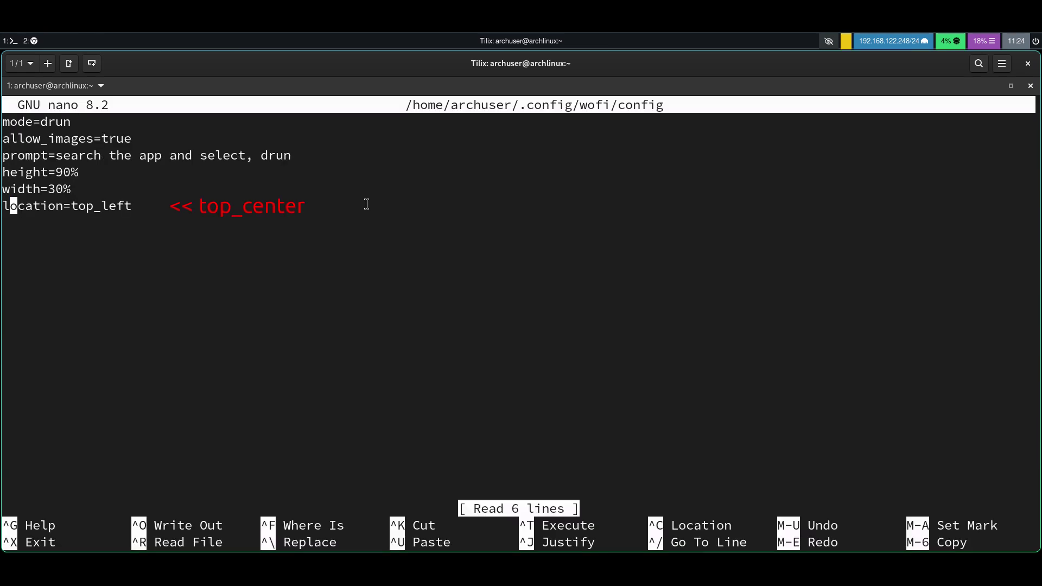
{"action": "key", "text": "End"}
{"action": "key", "text": "Down"}
{"action": "key", "text": "Left"}
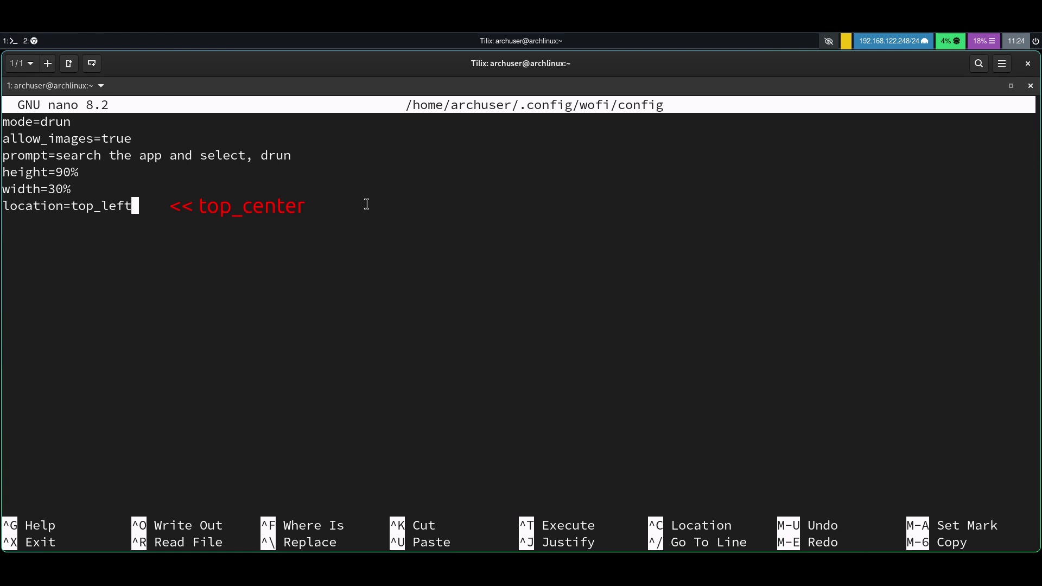
{"action": "key", "text": "BackSpace"}
{"action": "key", "text": "BackSpace"}
{"action": "key", "text": "BackSpace"}
{"action": "key", "text": "BackSpace"}
{"action": "type", "text": "center"}
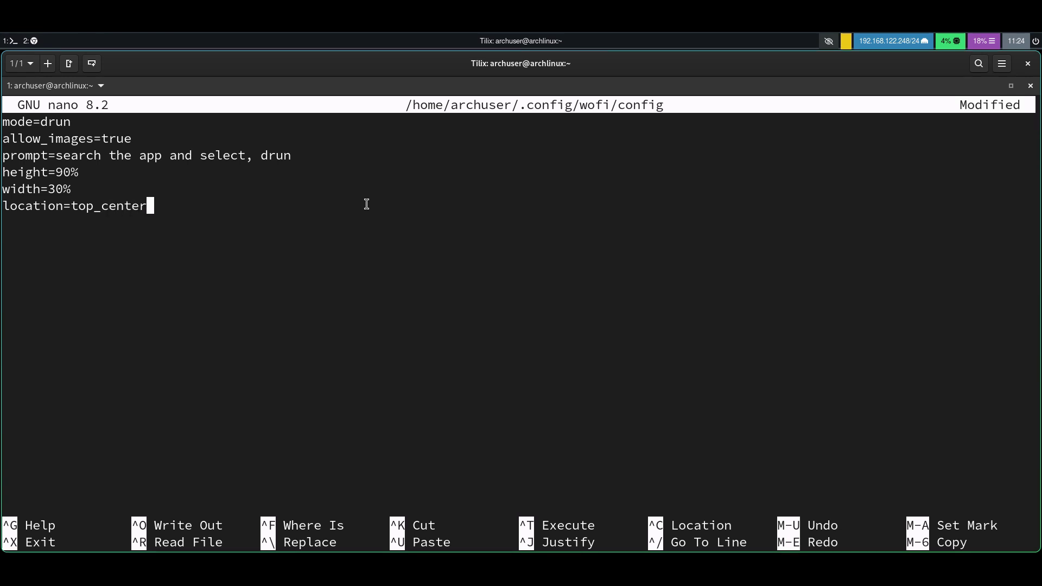
{"action": "key", "text": "ctrl+o"}
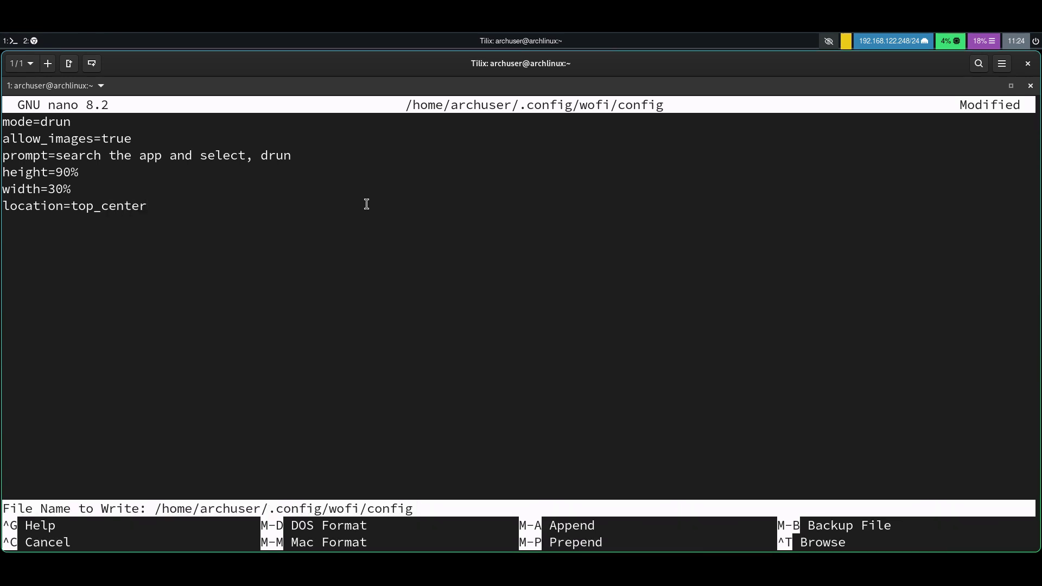
{"action": "key", "text": "Return"}
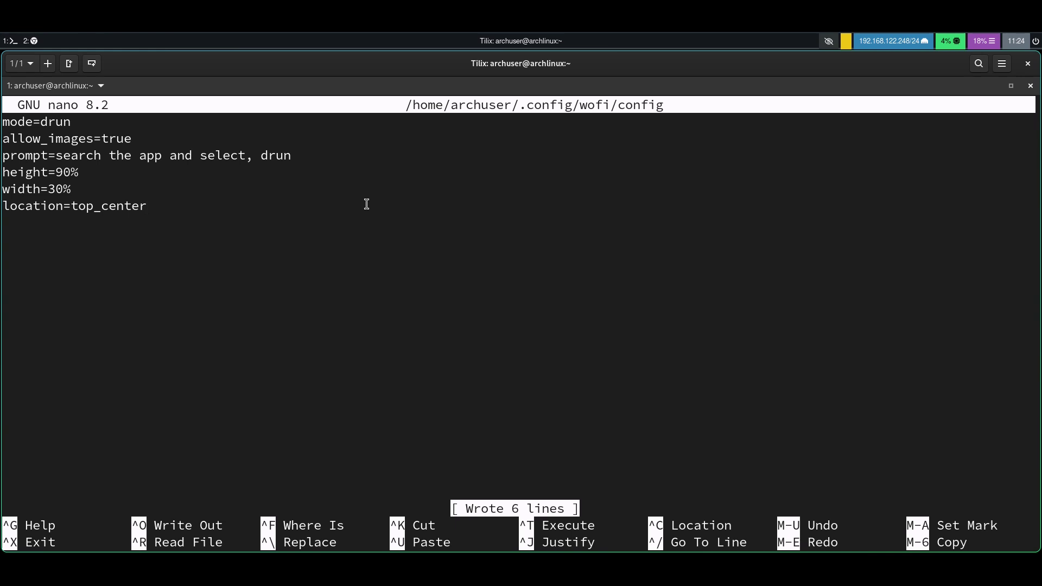
Preview the launcher at its new top-centre position, browsing entries, then dismiss it
{"action": "key", "text": "super+d"}
{"action": "key", "text": "Down"}
{"action": "key", "text": "Down"}
{"action": "key", "text": "Down"}
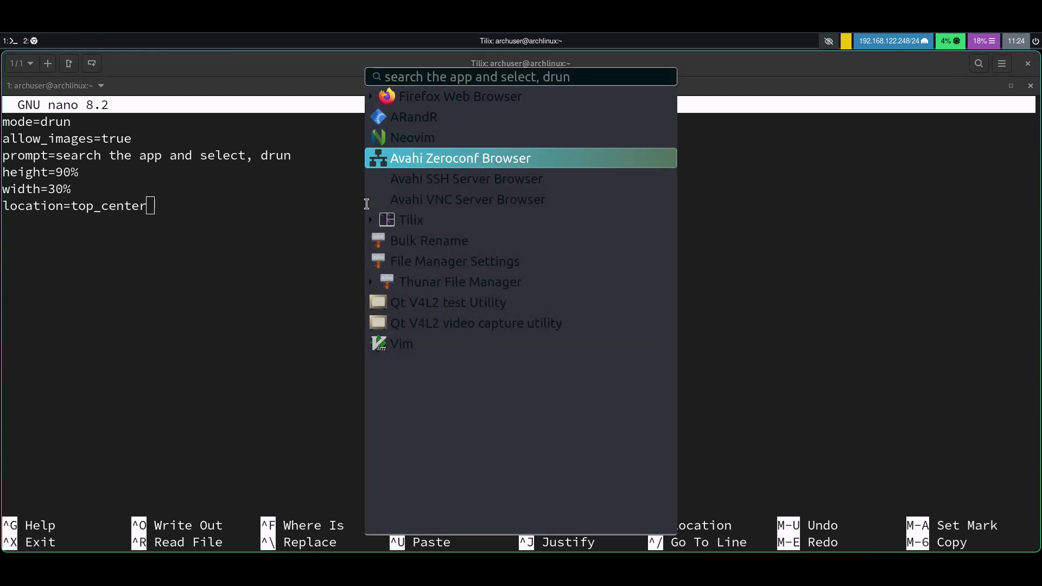
{"action": "key", "text": "Down"}
{"action": "key", "text": "Down"}
{"action": "key", "text": "Down"}
{"action": "key", "text": "Down"}
{"action": "key", "text": "Down"}
{"action": "key", "text": "Down"}
{"action": "key", "text": "Down"}
{"action": "key", "text": "Down"}
{"action": "key", "text": "Up"}
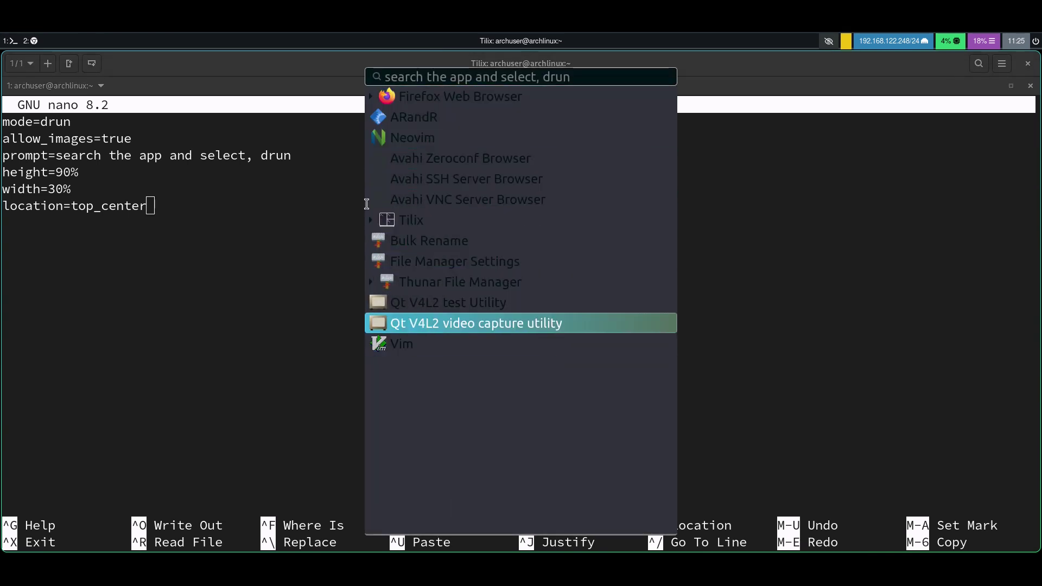
{"action": "key", "text": "Up"}
{"action": "key", "text": "Up"}
{"action": "key", "text": "Up"}
{"action": "key", "text": "Down"}
{"action": "key", "text": "Down"}
{"action": "key", "text": "Down"}
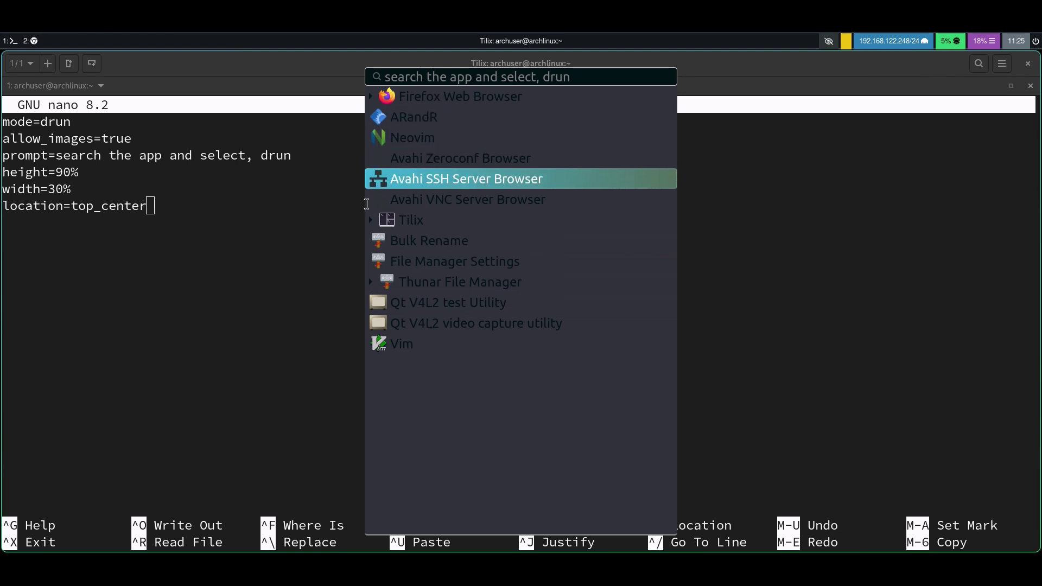
{"action": "key", "text": "Up"}
{"action": "key", "text": "Up"}
{"action": "key", "text": "Up"}
{"action": "key", "text": "Up"}
{"action": "key", "text": "Down"}
{"action": "key", "text": "Down"}
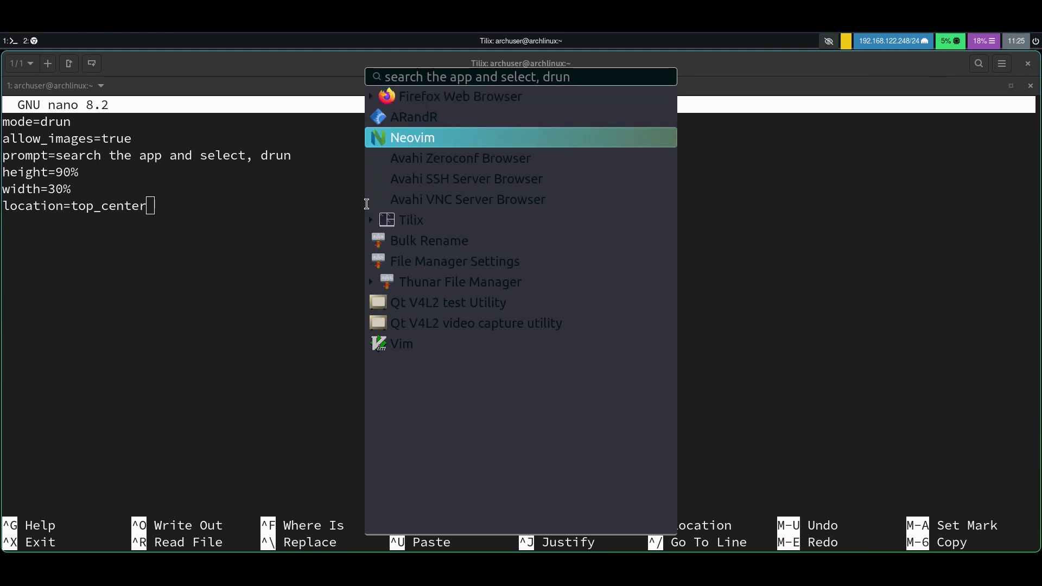
{"action": "key", "text": "Down"}
{"action": "key", "text": "Down"}
{"action": "key", "text": "Down"}
{"action": "key", "text": "Down"}
{"action": "key", "text": "Down"}
{"action": "key", "text": "Down"}
{"action": "key", "text": "Down"}
{"action": "key", "text": "Down"}
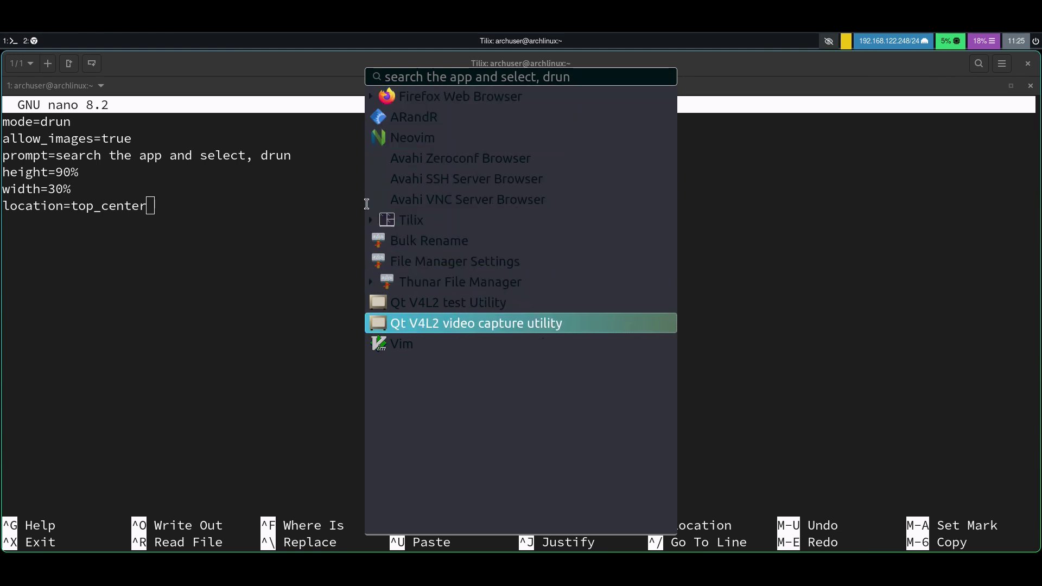
{"action": "key", "text": "Escape"}
{"action": "key", "text": "ctrl+s"}
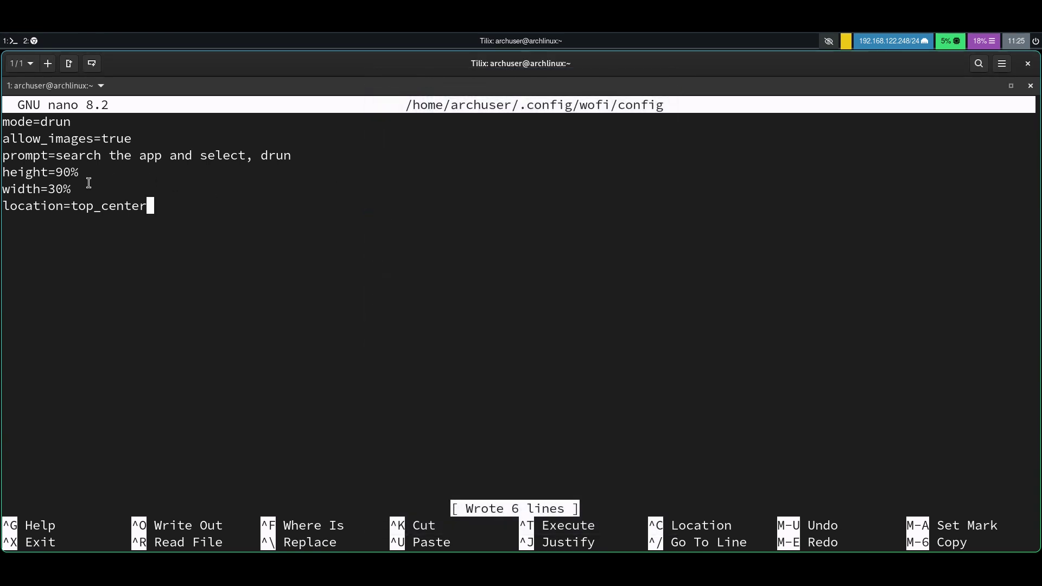
Replace the config width value 30 with 50% and save
{"action": "key", "text": "Up"}
{"action": "key", "text": "Left"}
{"action": "key", "text": "BackSpace"}
{"action": "key", "text": "BackSpace"}
{"action": "type", "text": "5"}
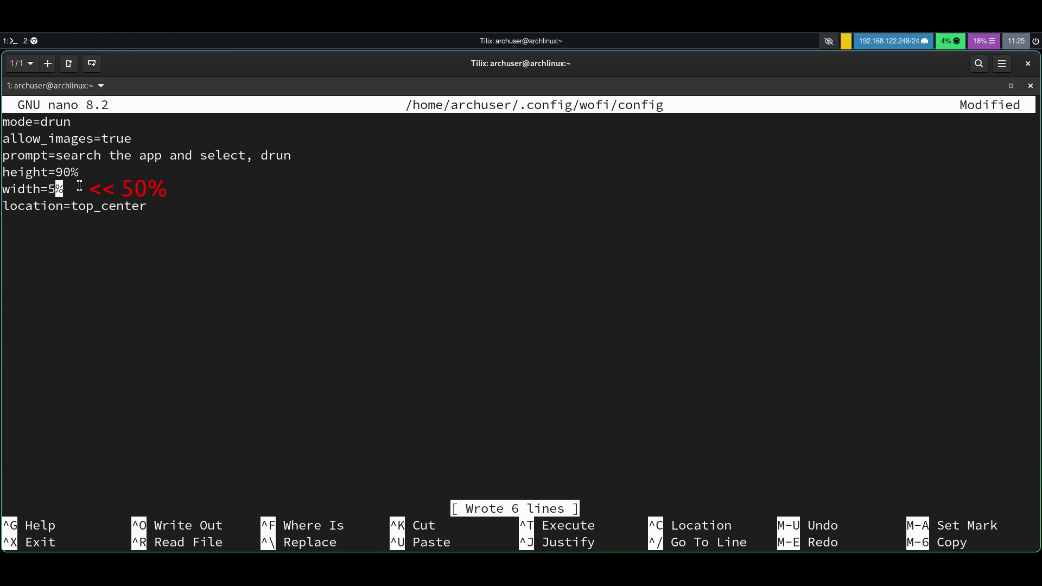
{"action": "type", "text": "0"}
{"action": "key", "text": "ctrl+o"}
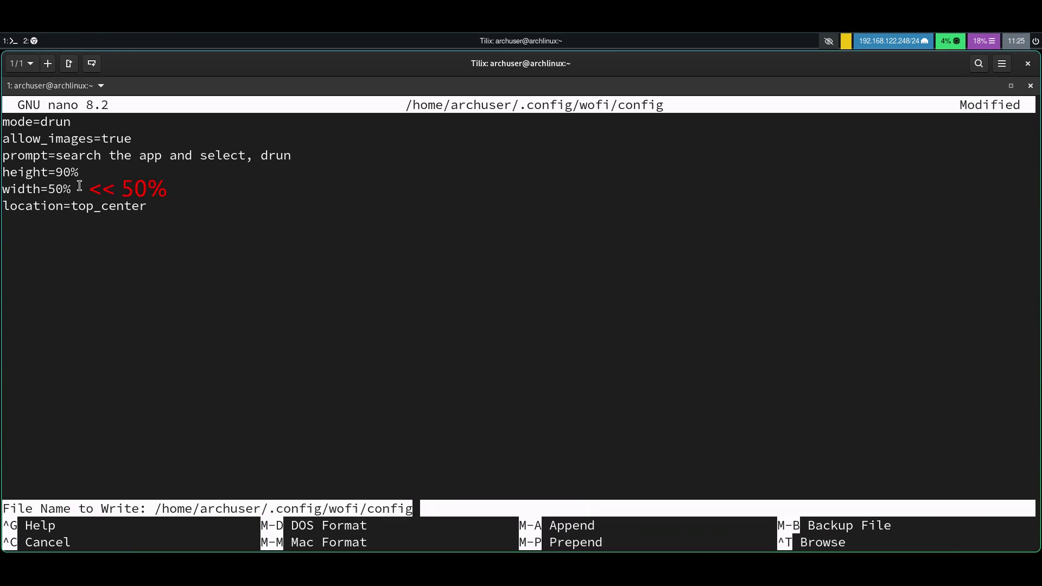
{"action": "key", "text": "Return"}
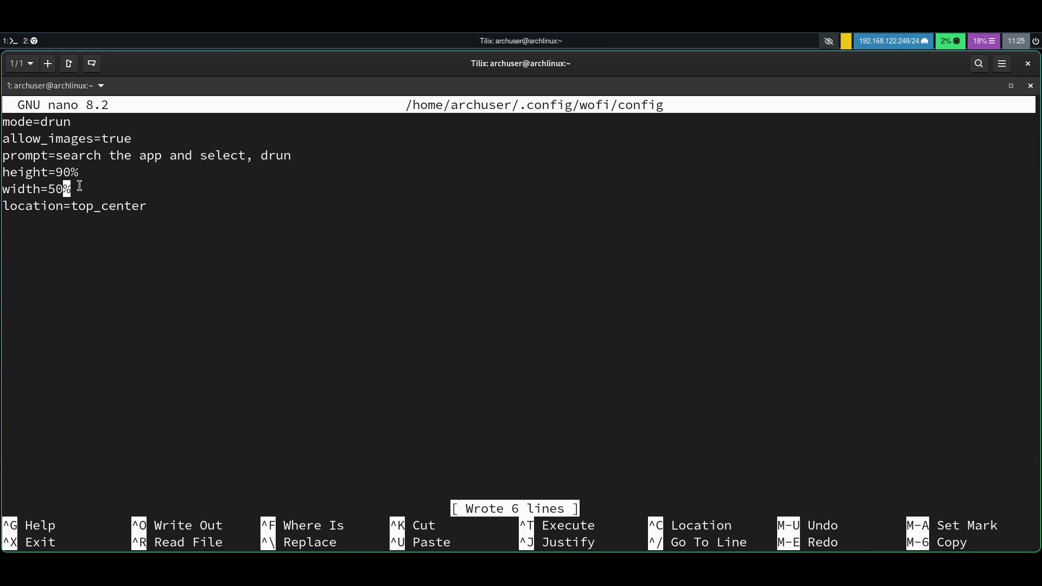
Preview the wider top-centre launcher, close it, and exit nano to the shell
{"action": "key", "text": "super+d"}
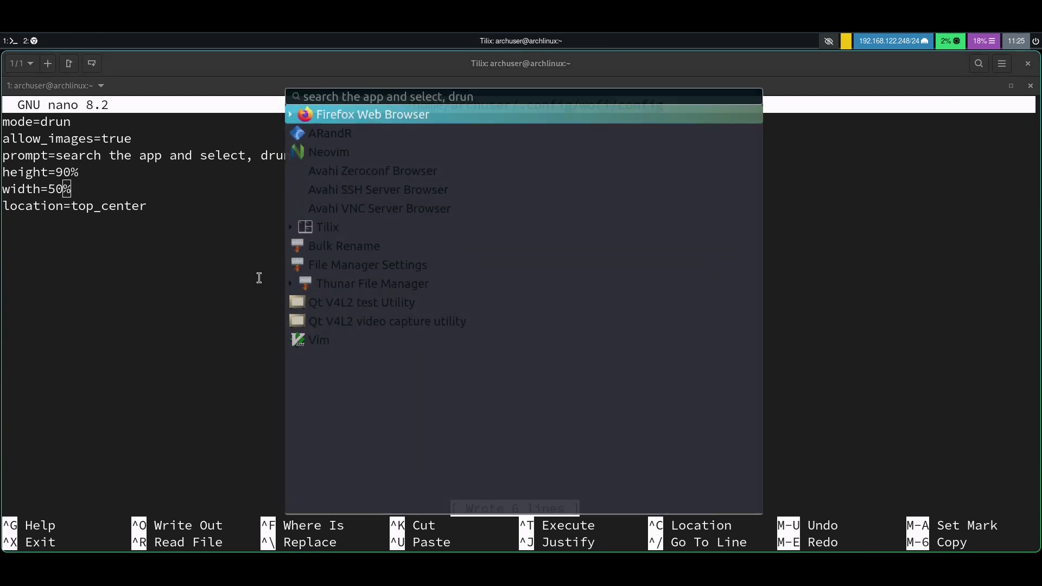
{"action": "key", "text": "Down"}
{"action": "key", "text": "Down"}
{"action": "key", "text": "Down"}
{"action": "key", "text": "Down"}
{"action": "key", "text": "Down"}
{"action": "key", "text": "Down"}
{"action": "key", "text": "Down"}
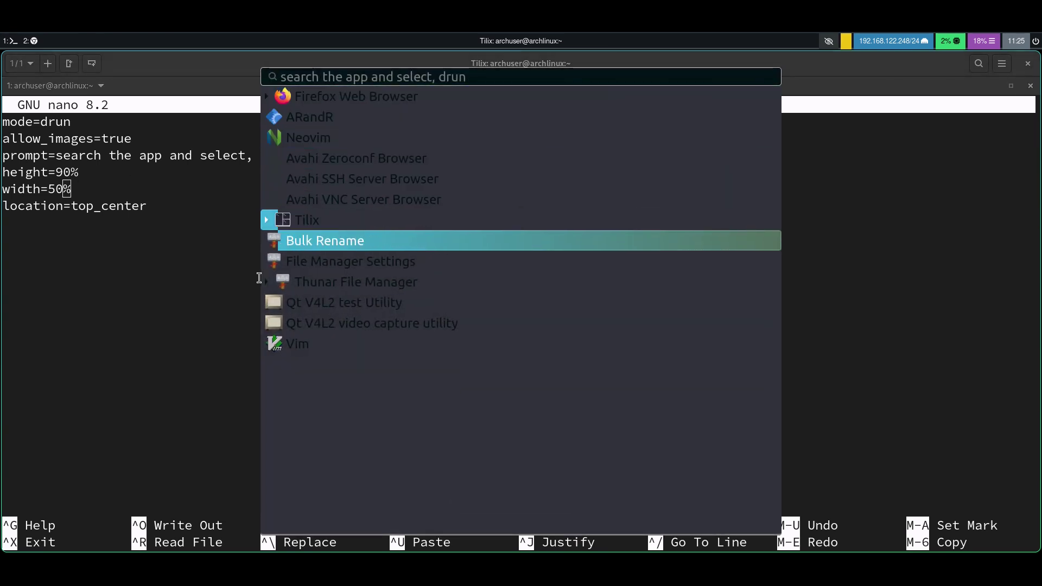
{"action": "key", "text": "Up"}
{"action": "key", "text": "Up"}
{"action": "key", "text": "Up"}
{"action": "key", "text": "Up"}
{"action": "key", "text": "Up"}
{"action": "key", "text": "Up"}
{"action": "key", "text": "Up"}
{"action": "key", "text": "Down"}
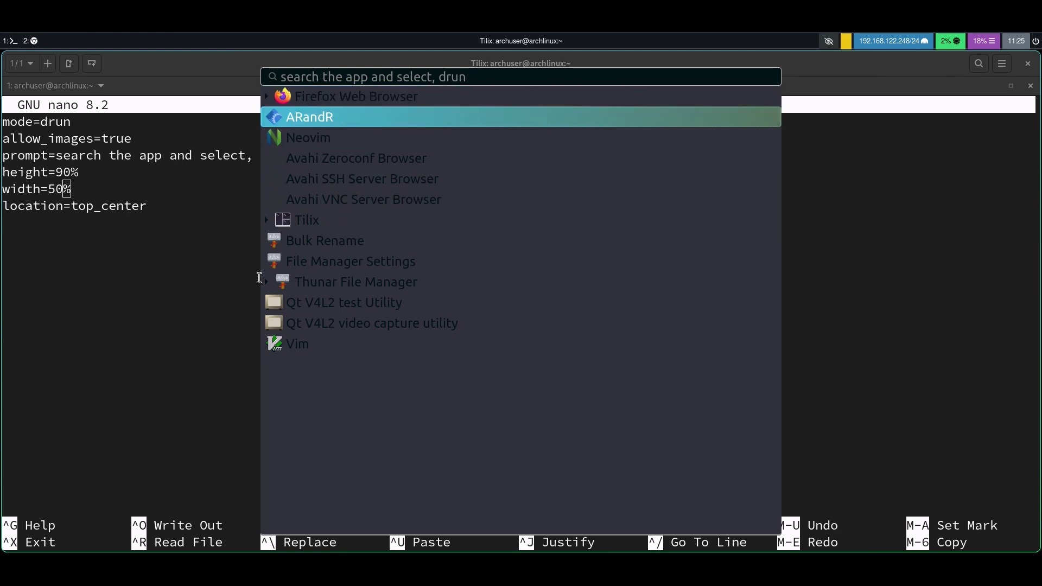
{"action": "key", "text": "Down"}
{"action": "key", "text": "Down"}
{"action": "key", "text": "Down"}
{"action": "key", "text": "Down"}
{"action": "key", "text": "Down"}
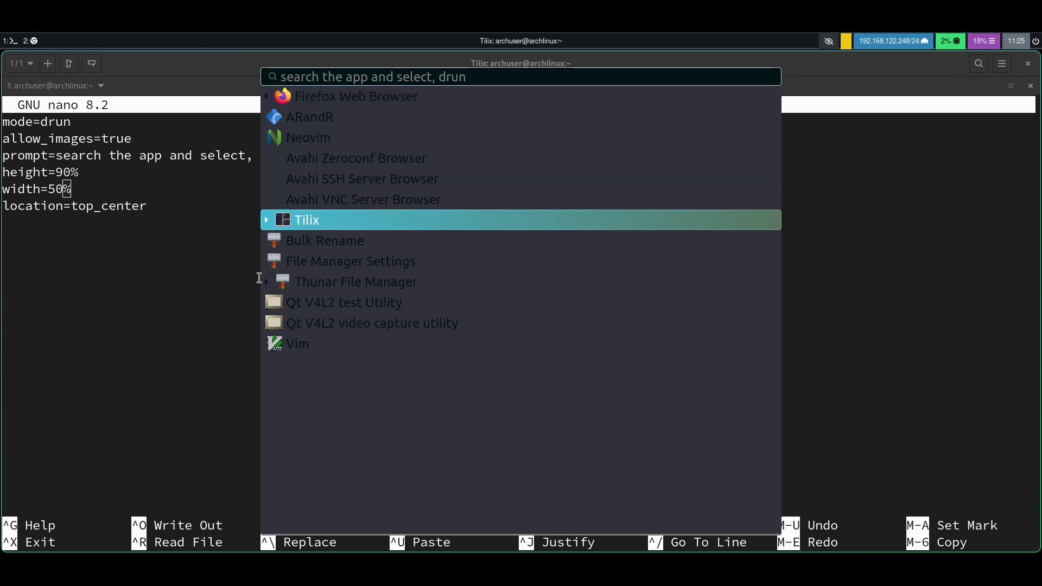
{"action": "key", "text": "Escape"}
{"action": "key", "text": "Up"}
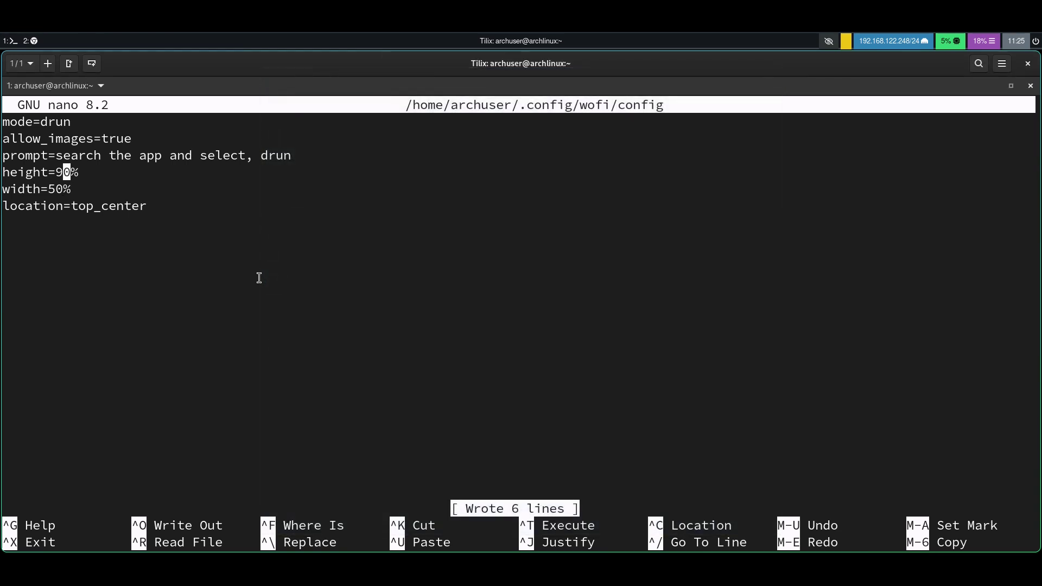
{"action": "key", "text": "Up"}
{"action": "key", "text": "Up"}
{"action": "key", "text": "Up"}
{"action": "key", "text": "ctrl+x"}
Reopen the wofi style.css in nano from the shell history
{"action": "key", "text": "Up"}
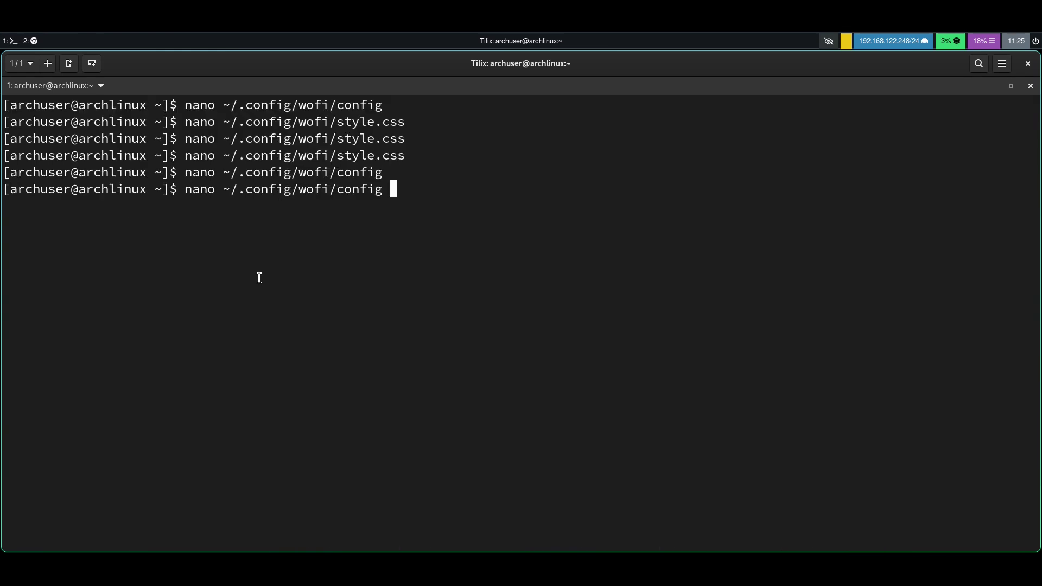
{"action": "key", "text": "Up"}
{"action": "key", "text": "Return"}
{"action": "key", "text": "Right"}
{"action": "key", "text": "Right"}
{"action": "key", "text": "Right"}
{"action": "key", "text": "Right"}
{"action": "key", "text": "Right"}
{"action": "key", "text": "Right"}
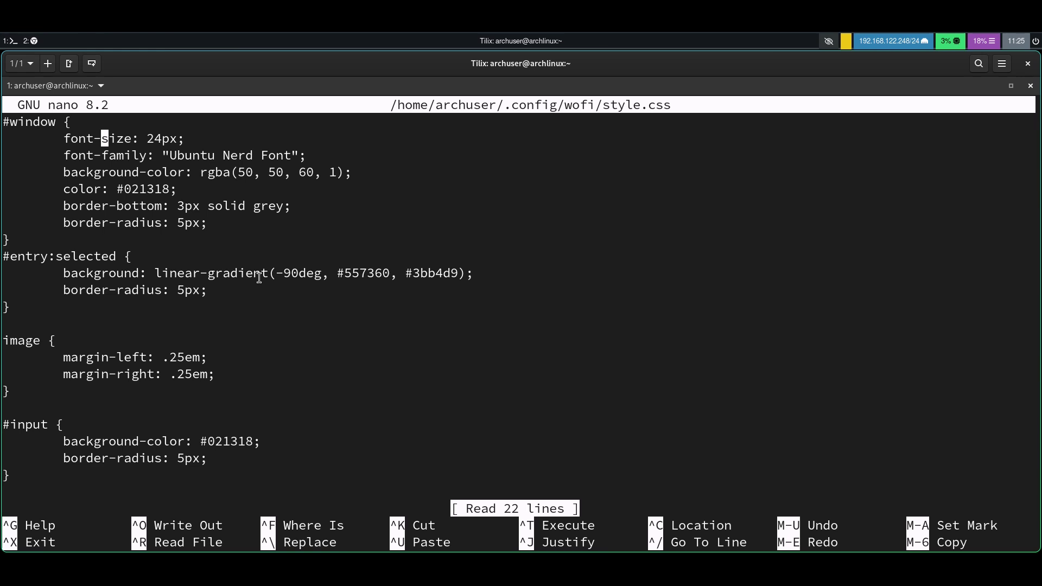
{"action": "key", "text": "Right"}
{"action": "key", "text": "Right"}
{"action": "key", "text": "Right"}
Change the image margin-left and margin-right from .25em to .20em and save
{"action": "key", "text": "Down"}
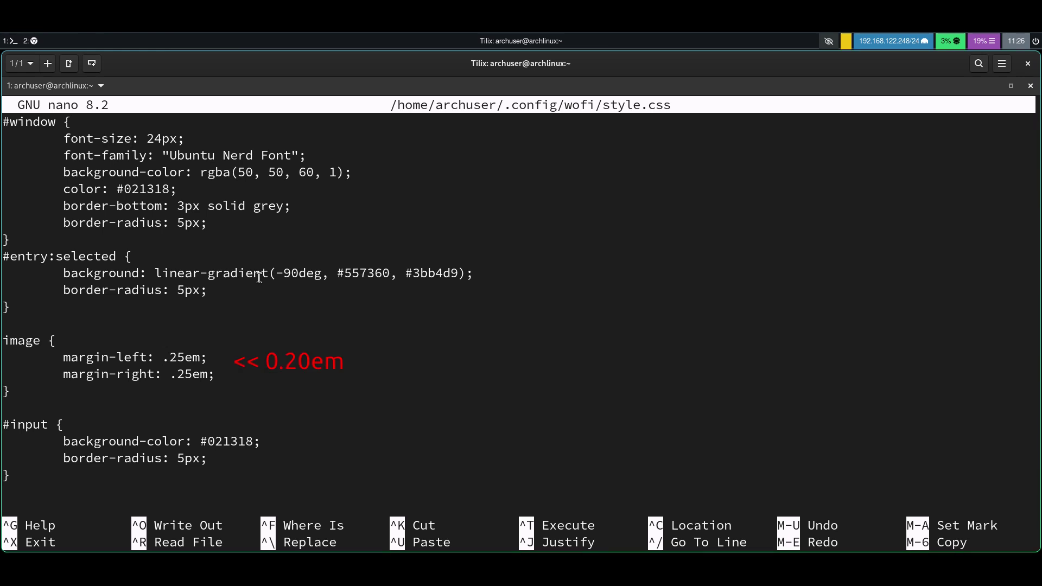
{"action": "key", "text": "Right"}
{"action": "key", "text": "Right"}
{"action": "key", "text": "BackSpace"}
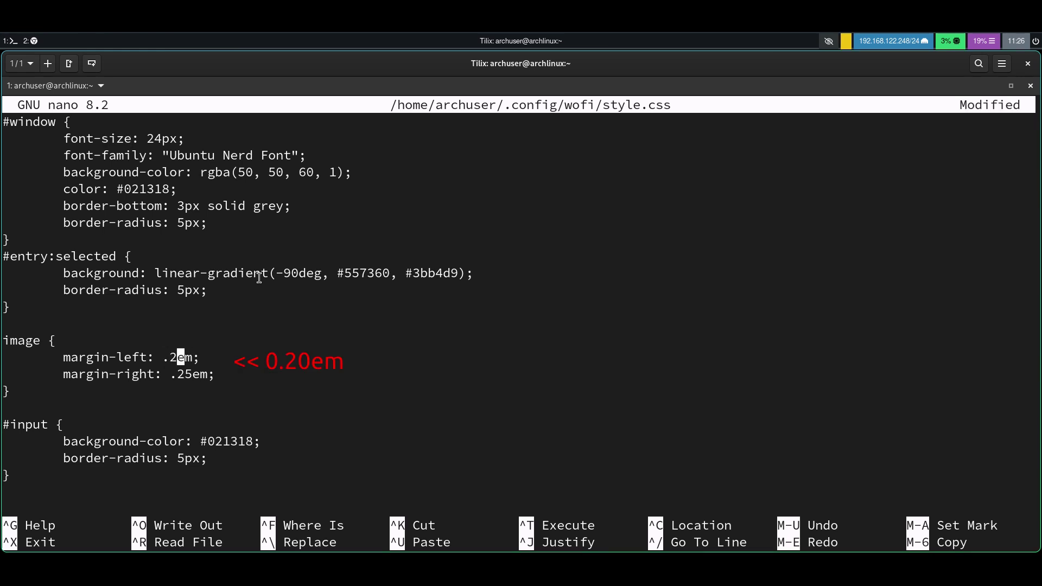
{"action": "type", "text": "0"}
{"action": "key", "text": "Down"}
{"action": "key", "text": "Right"}
{"action": "key", "text": "BackSpace"}
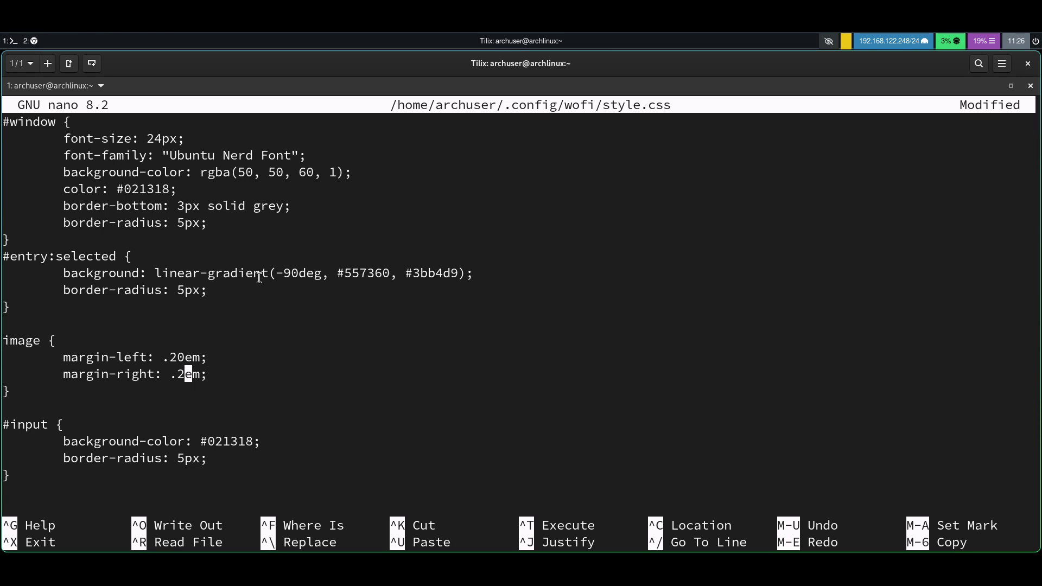
{"action": "type", "text": "0"}
{"action": "key", "text": "ctrl+o"}
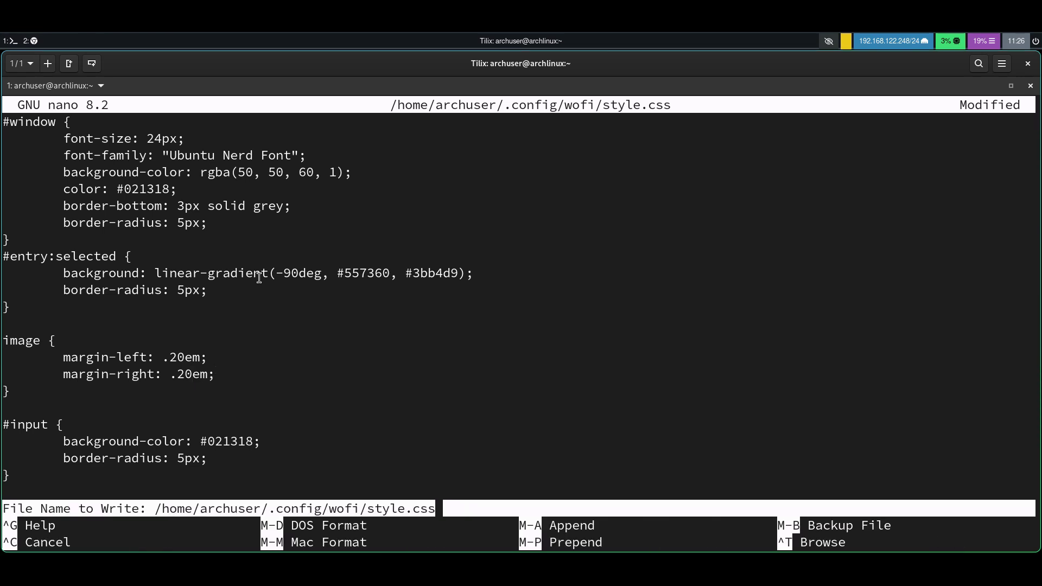
{"action": "key", "text": "Return"}
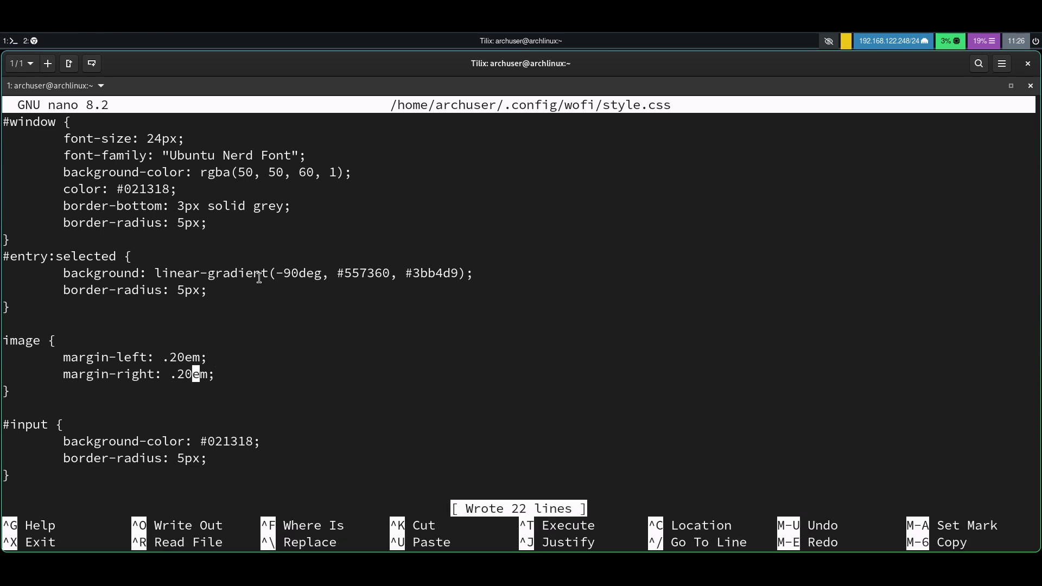
Preview the launcher with the tighter image margins, then close it
{"action": "key", "text": "super+d"}
{"action": "key", "text": "Down"}
{"action": "key", "text": "Down"}
{"action": "key", "text": "Down"}
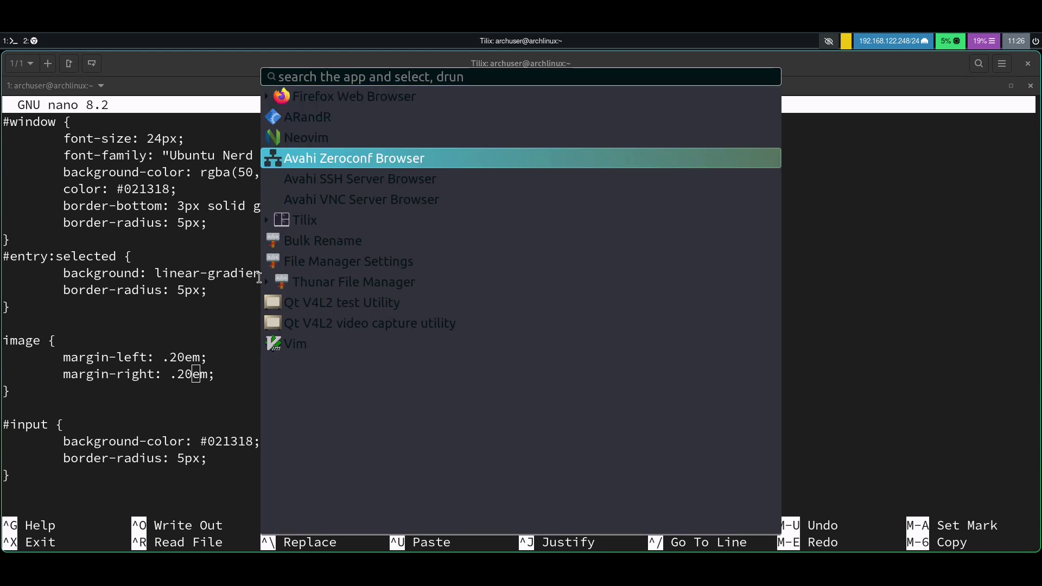
{"action": "key", "text": "Down"}
{"action": "key", "text": "Down"}
{"action": "key", "text": "Down"}
{"action": "key", "text": "Down"}
{"action": "key", "text": "Down"}
{"action": "key", "text": "Down"}
{"action": "key", "text": "Down"}
{"action": "key", "text": "Up"}
{"action": "key", "text": "Up"}
{"action": "key", "text": "Up"}
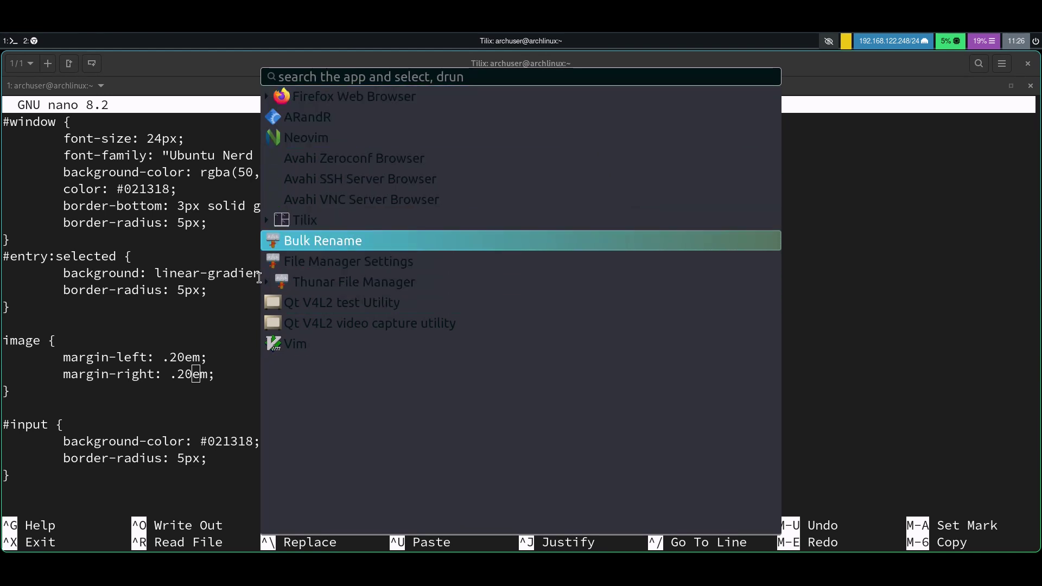
{"action": "key", "text": "Up"}
{"action": "key", "text": "Up"}
{"action": "key", "text": "Up"}
{"action": "key", "text": "Up"}
{"action": "key", "text": "Up"}
{"action": "key", "text": "Up"}
{"action": "key", "text": "Down"}
{"action": "key", "text": "Down"}
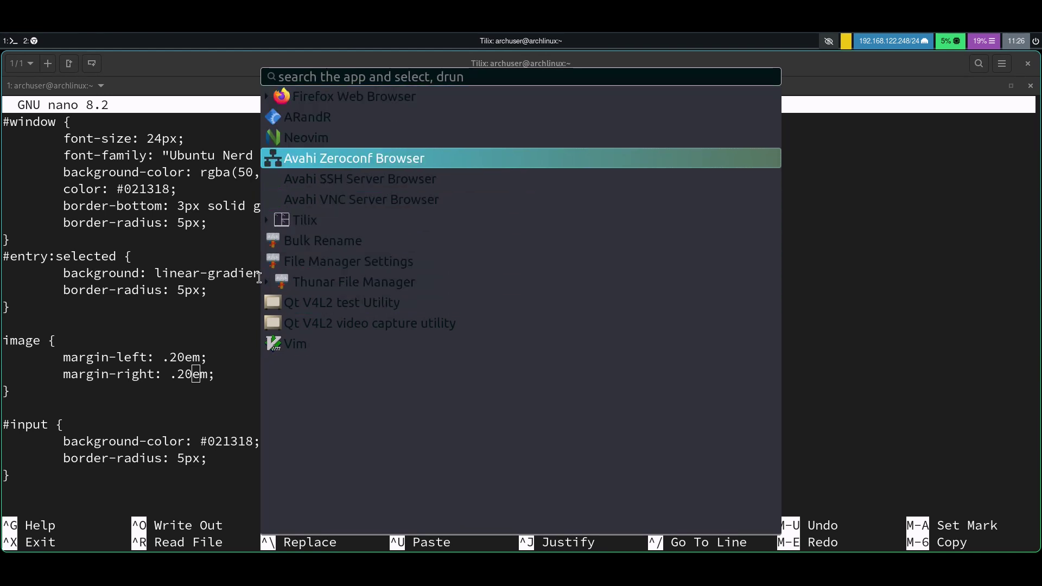
{"action": "key", "text": "Down"}
{"action": "key", "text": "Down"}
{"action": "key", "text": "Down"}
{"action": "key", "text": "Escape"}
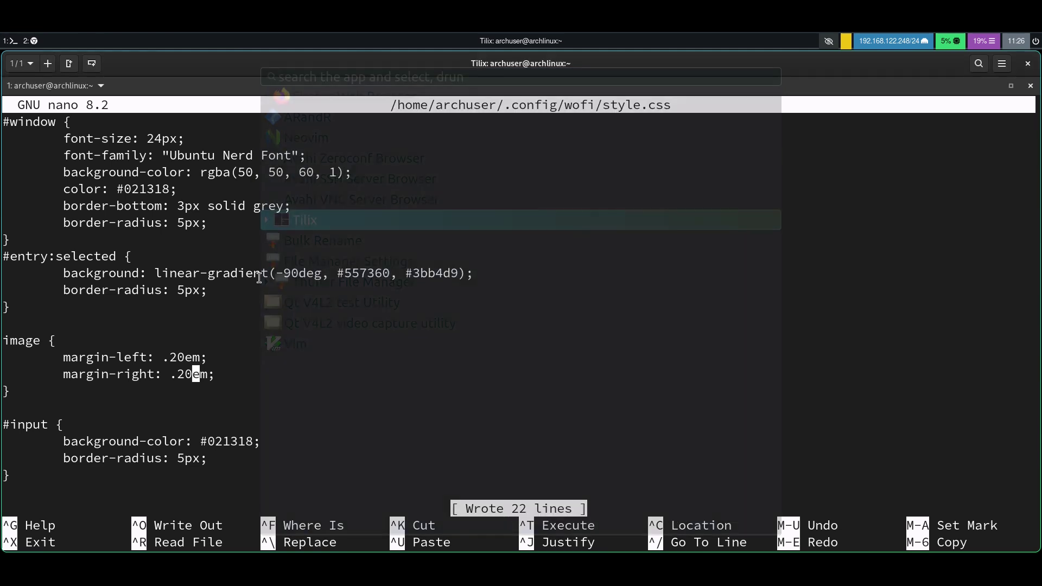
{"action": "key", "text": "Up"}
{"action": "key", "text": "Up"}
{"action": "key", "text": "Up"}
Change the #window font-size from 24px to 16px and save style.css
{"action": "key", "text": "Up"}
{"action": "key", "text": "Up"}
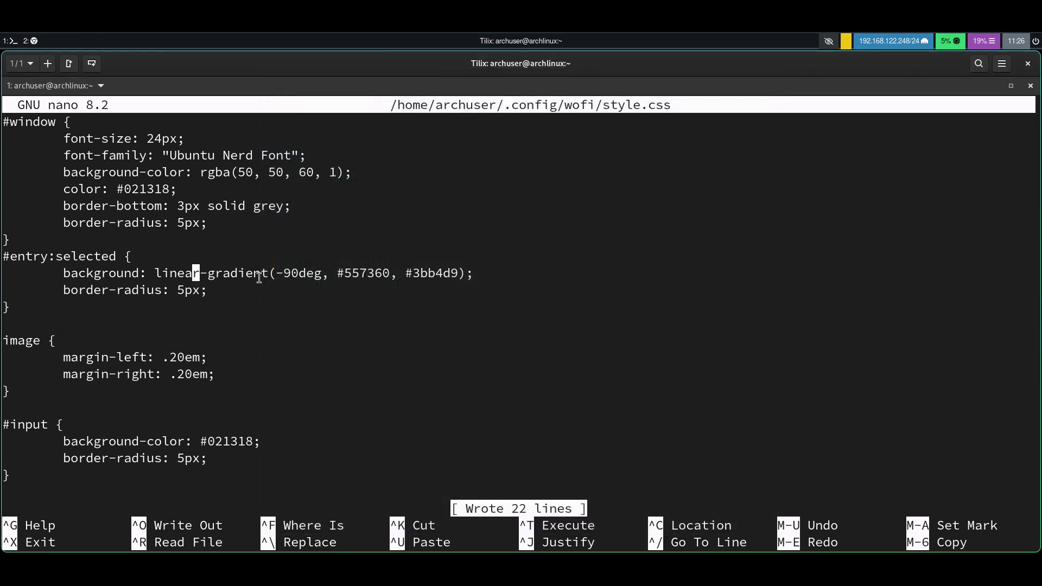
{"action": "key", "text": "Up"}
{"action": "key", "text": "Up"}
{"action": "key", "text": "Up"}
{"action": "key", "text": "Up"}
{"action": "key", "text": "Up"}
{"action": "key", "text": "Up"}
{"action": "key", "text": "Up"}
{"action": "key", "text": "Up"}
{"action": "key", "text": "Left"}
{"action": "key", "text": "Left"}
{"action": "key", "text": "Left"}
{"action": "key", "text": "BackSpace"}
{"action": "key", "text": "BackSpace"}
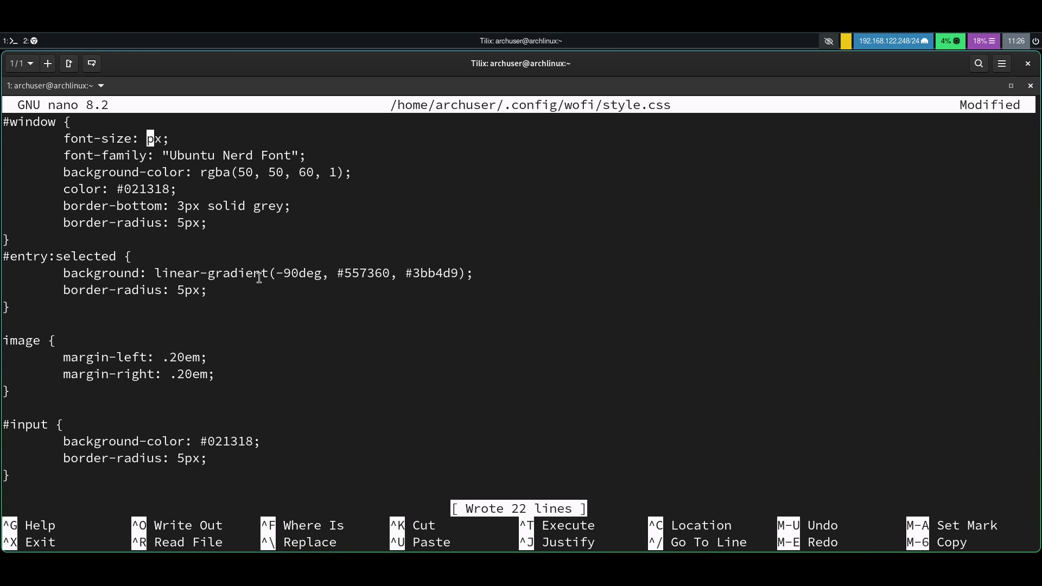
{"action": "type", "text": "16"}
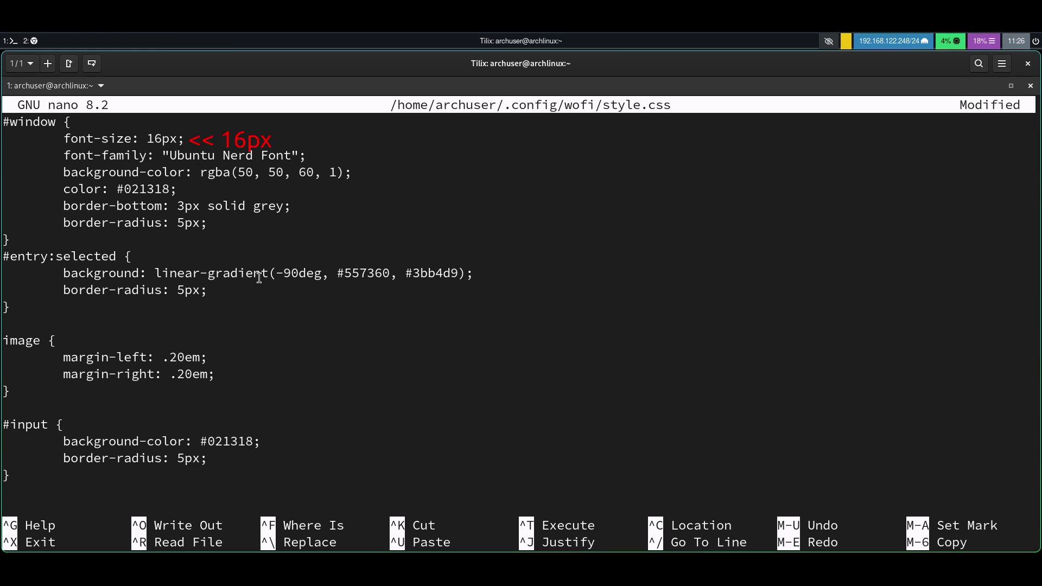
{"action": "key", "text": "ctrl+o"}
{"action": "key", "text": "Return"}
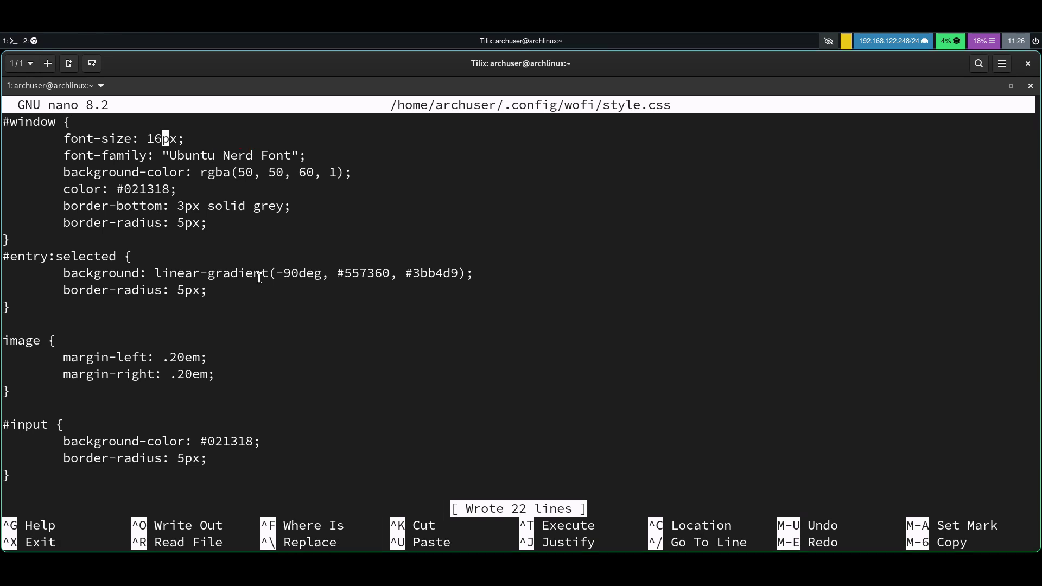
Preview the launcher with 16px text, browsing entries, then close it
{"action": "key", "text": "super+d"}
{"action": "key", "text": "Down"}
{"action": "key", "text": "Down"}
{"action": "key", "text": "Down"}
{"action": "key", "text": "Down"}
{"action": "key", "text": "Down"}
{"action": "key", "text": "Down"}
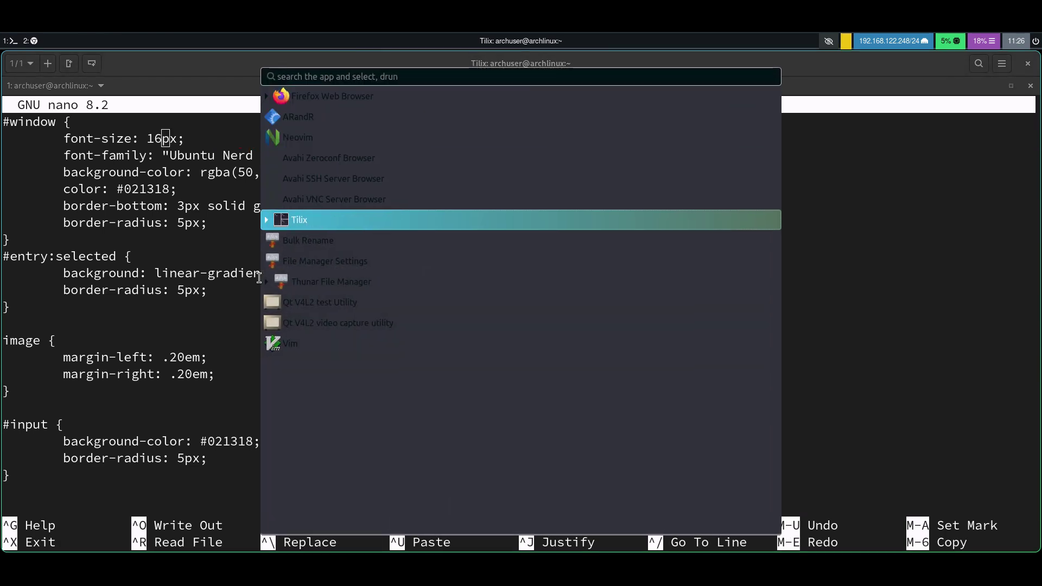
{"action": "key", "text": "Down"}
{"action": "key", "text": "Down"}
{"action": "key", "text": "Down"}
{"action": "key", "text": "Down"}
{"action": "key", "text": "Down"}
{"action": "key", "text": "Up"}
{"action": "key", "text": "Up"}
{"action": "key", "text": "Up"}
{"action": "key", "text": "Up"}
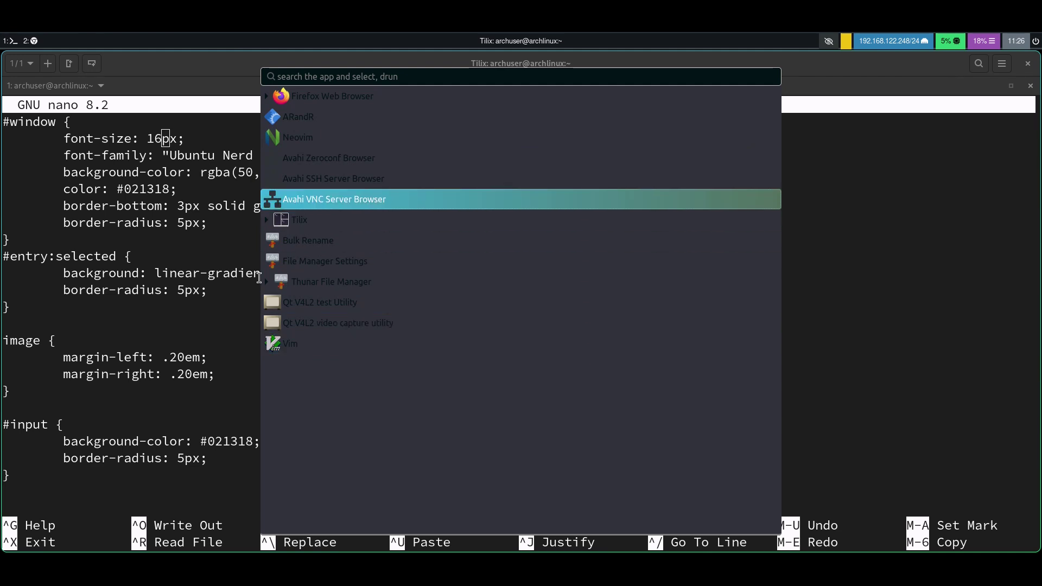
{"action": "key", "text": "Up"}
{"action": "key", "text": "Up"}
{"action": "key", "text": "Up"}
{"action": "key", "text": "Up"}
{"action": "key", "text": "Down"}
{"action": "key", "text": "Down"}
{"action": "key", "text": "Down"}
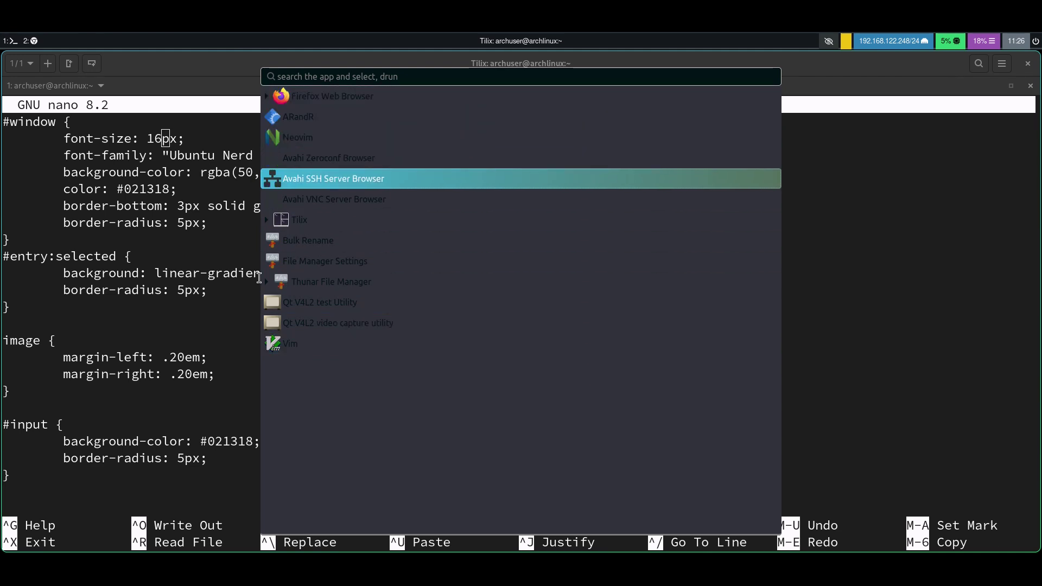
{"action": "key", "text": "Down"}
{"action": "key", "text": "Down"}
{"action": "key", "text": "Down"}
{"action": "key", "text": "Escape"}
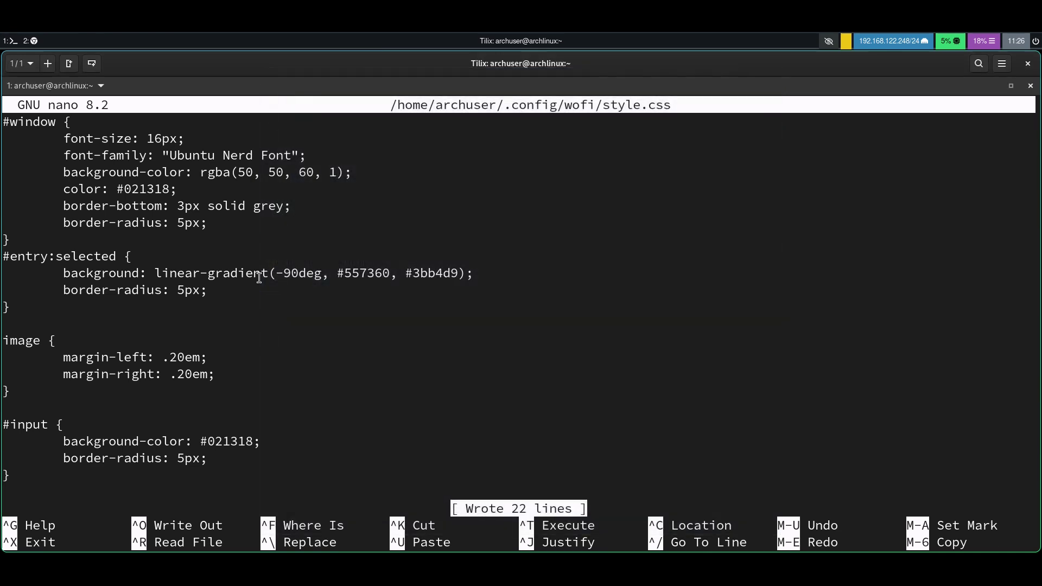
Restore the font-size to 24px, save, and preview the larger-text launcher
{"action": "key", "text": "BackSpace"}
{"action": "key", "text": "BackSpace"}
{"action": "type", "text": "24"}
{"action": "key", "text": "ctrl+o"}
{"action": "key", "text": "Return"}
{"action": "key", "text": "super+d"}
{"action": "key", "text": "Down"}
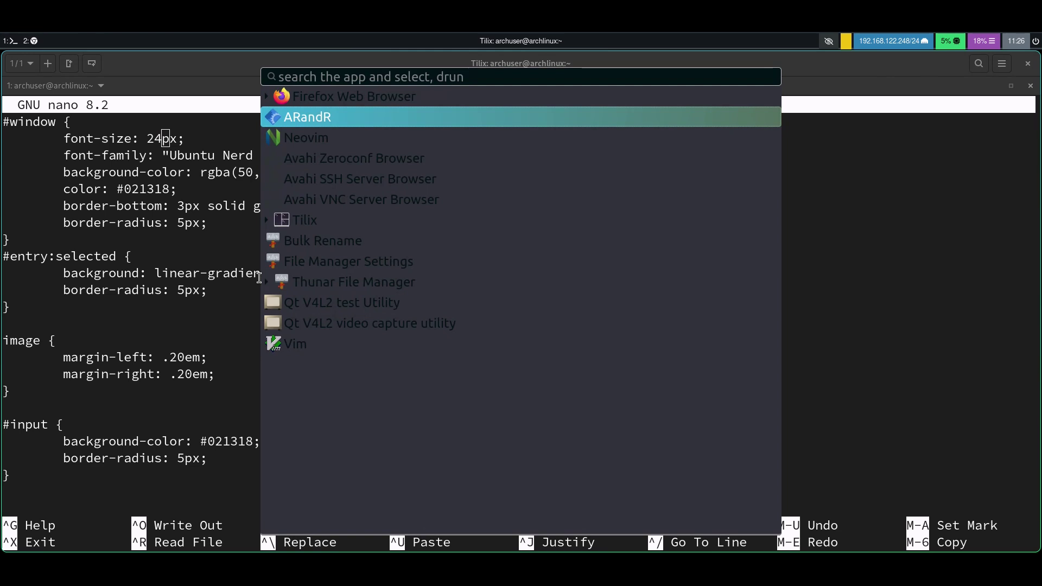
{"action": "key", "text": "Down"}
{"action": "key", "text": "Down"}
{"action": "key", "text": "Down"}
{"action": "key", "text": "Down"}
{"action": "key", "text": "Down"}
{"action": "key", "text": "Down"}
{"action": "key", "text": "Down"}
{"action": "key", "text": "Down"}
{"action": "key", "text": "Down"}
{"action": "key", "text": "Up"}
{"action": "key", "text": "Up"}
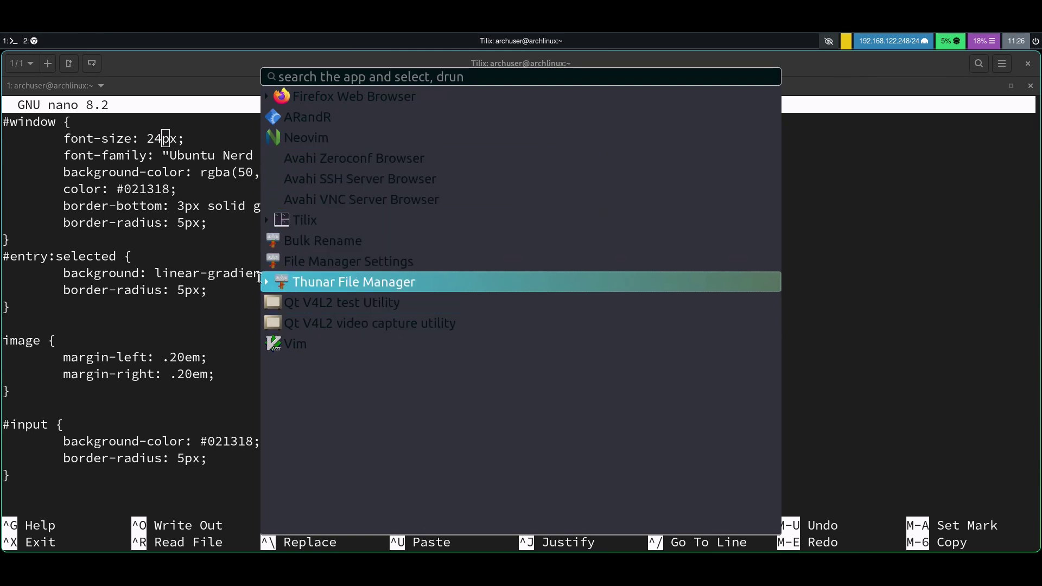
{"action": "key", "text": "Up"}
{"action": "key", "text": "Up"}
{"action": "key", "text": "Escape"}
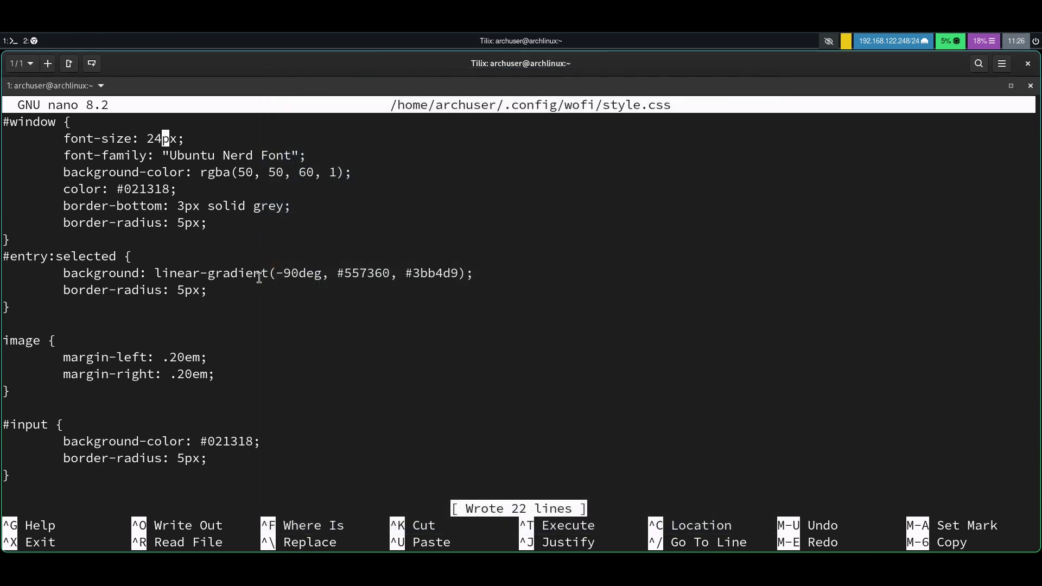